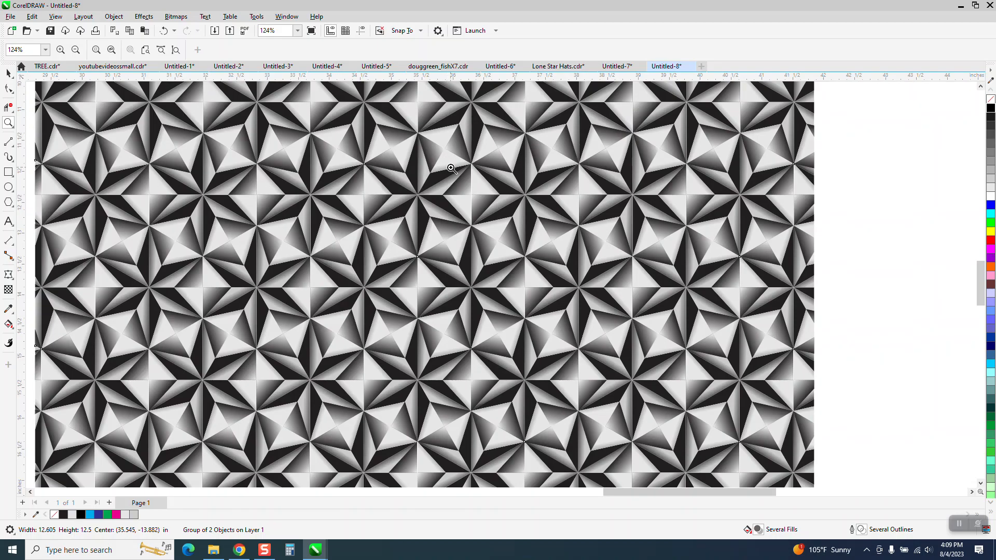
Ungroup the black and light grey hexagonal star into individual pieces.
drag(411, 205, 587, 335)
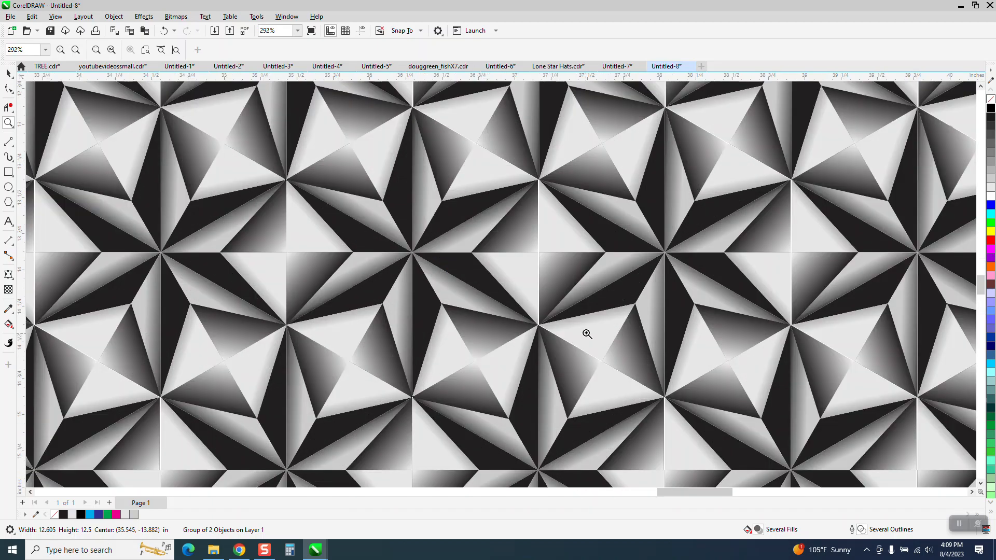
scroll(612, 235, down, 2)
scroll(894, 245, down, 2)
scroll(676, 275, down, 2)
scroll(636, 254, up, 1)
drag(637, 253, 735, 305)
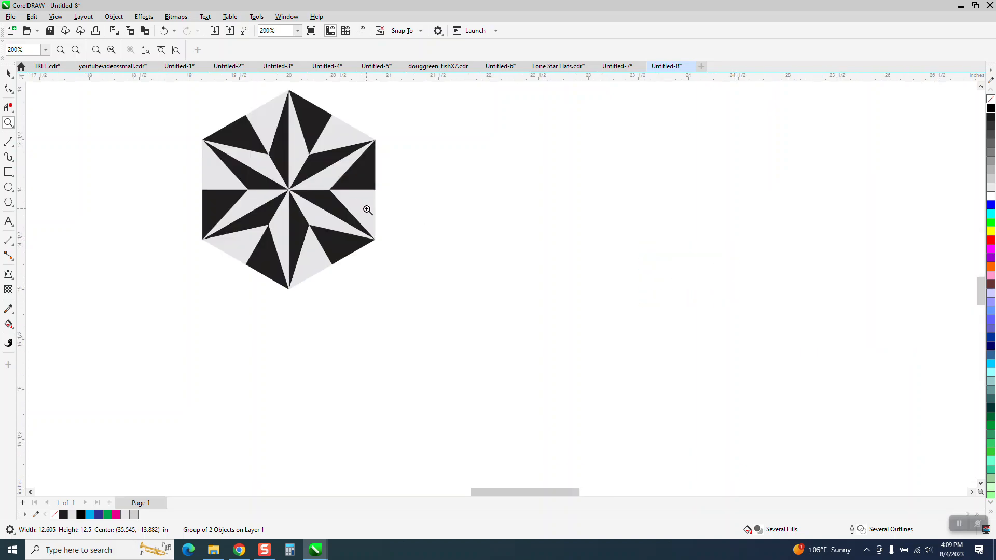
click(9, 73)
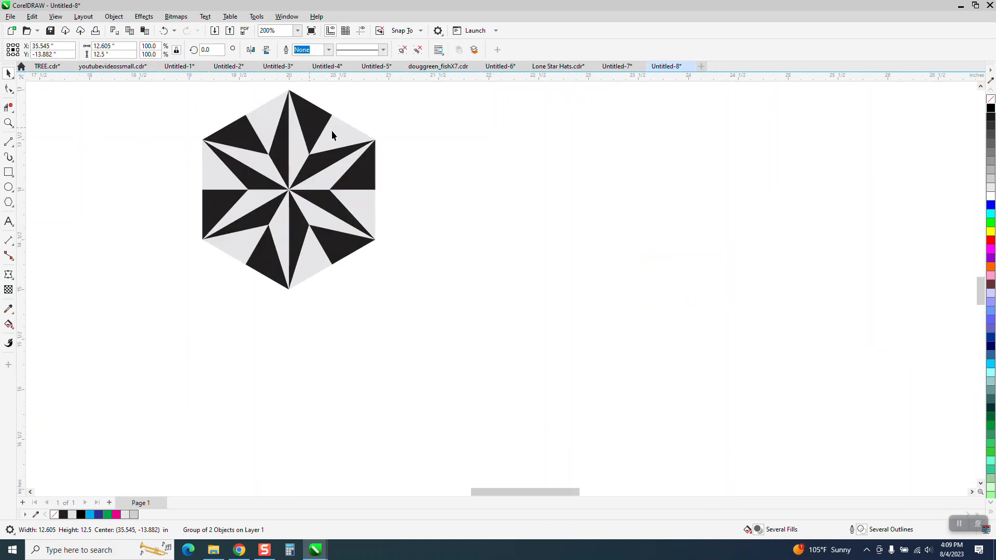
click(353, 140)
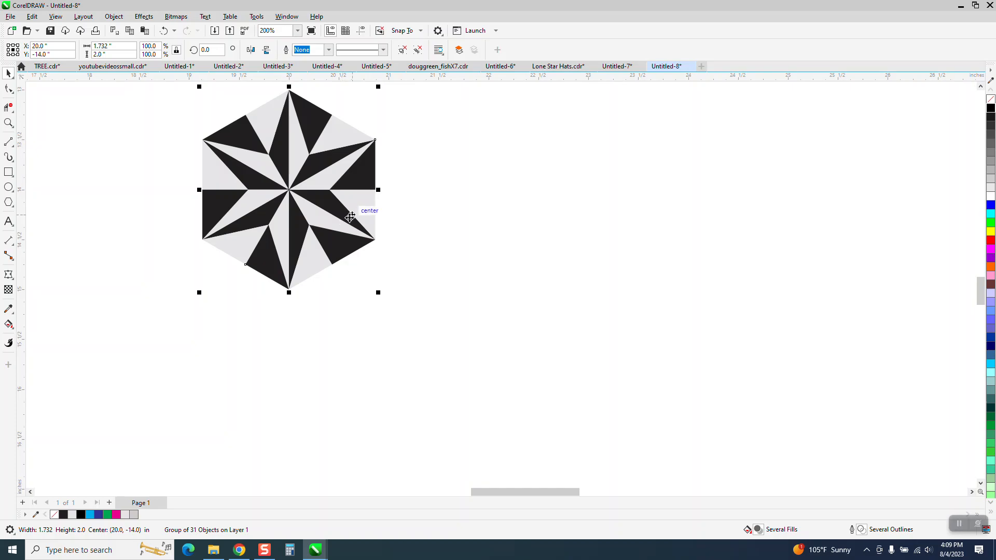
scroll(353, 215, down, 1)
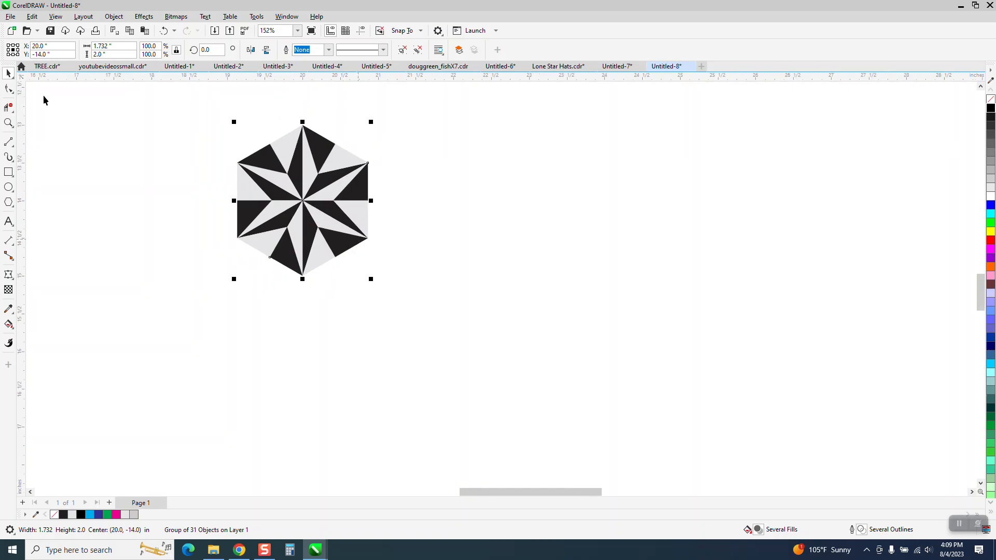
click(117, 18)
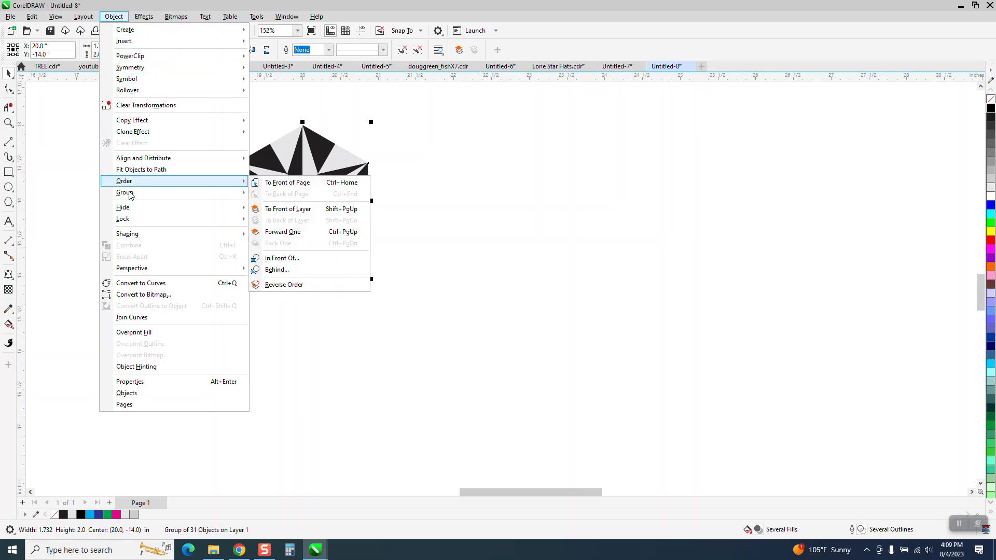
click(268, 214)
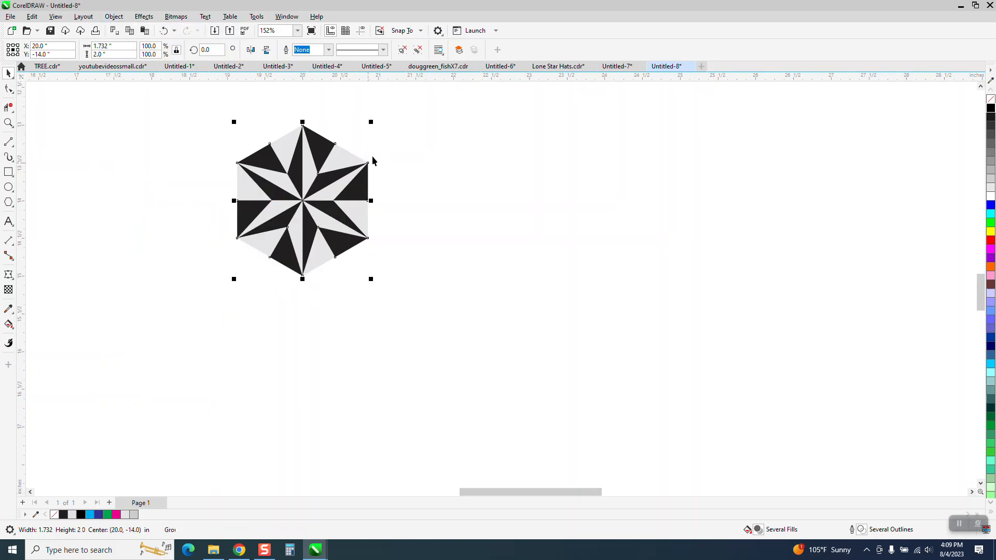
Set the document's nudge distance to 2.2 inches.
click(349, 161)
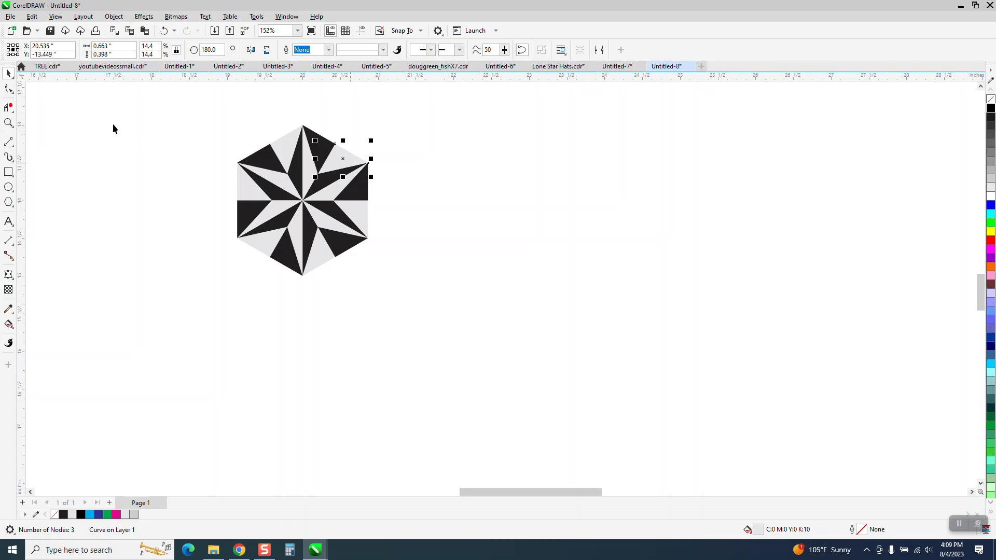
click(9, 123)
drag(230, 119, 420, 266)
click(8, 72)
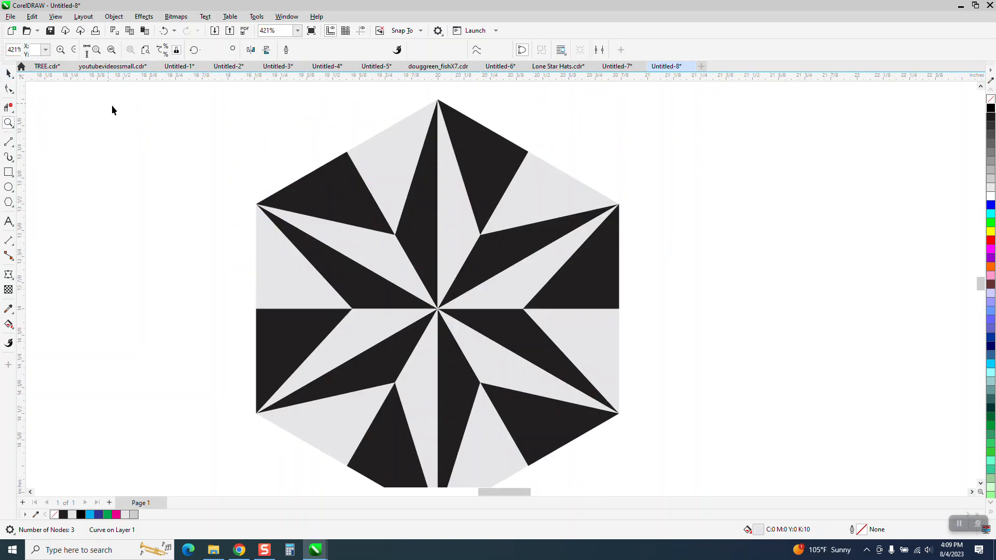
click(358, 49)
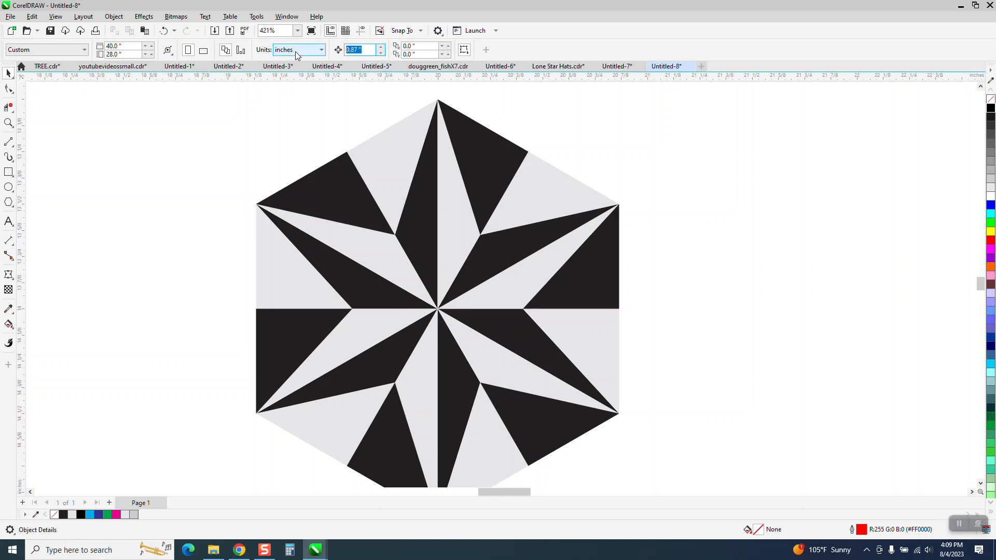
text(2.2)
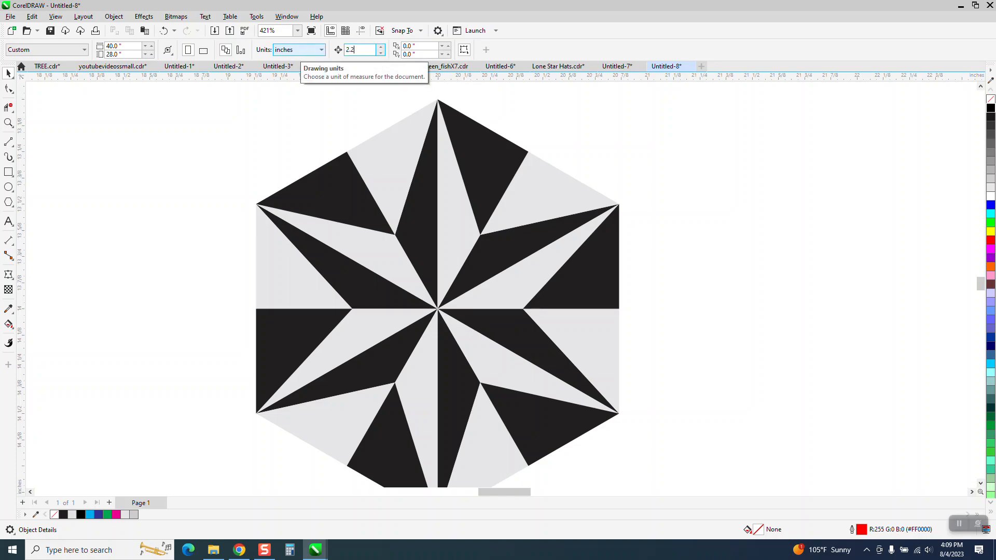
Nudge the light grey triangle at the hexagon's upper-right edge 2.2 inches to the right, out of the star.
click(543, 192)
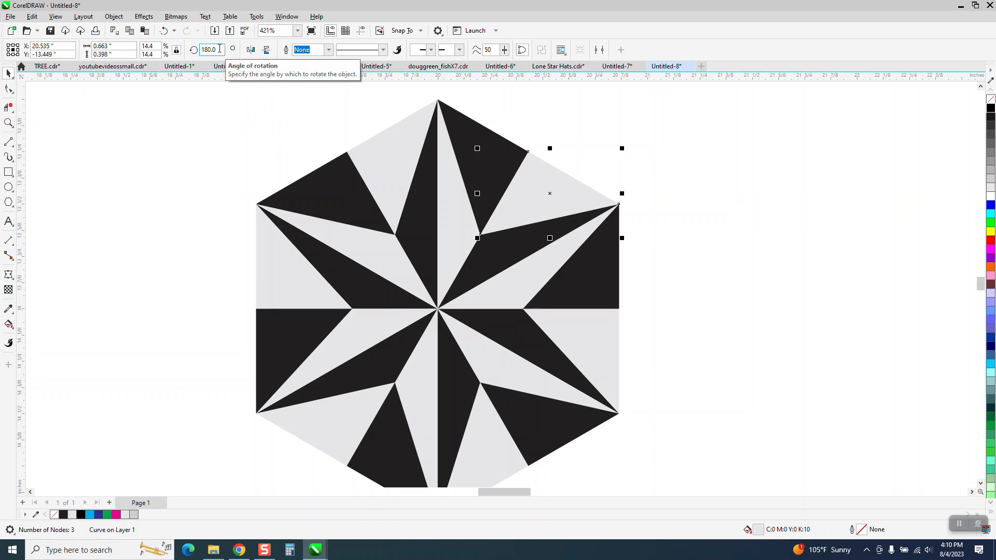
click(501, 175)
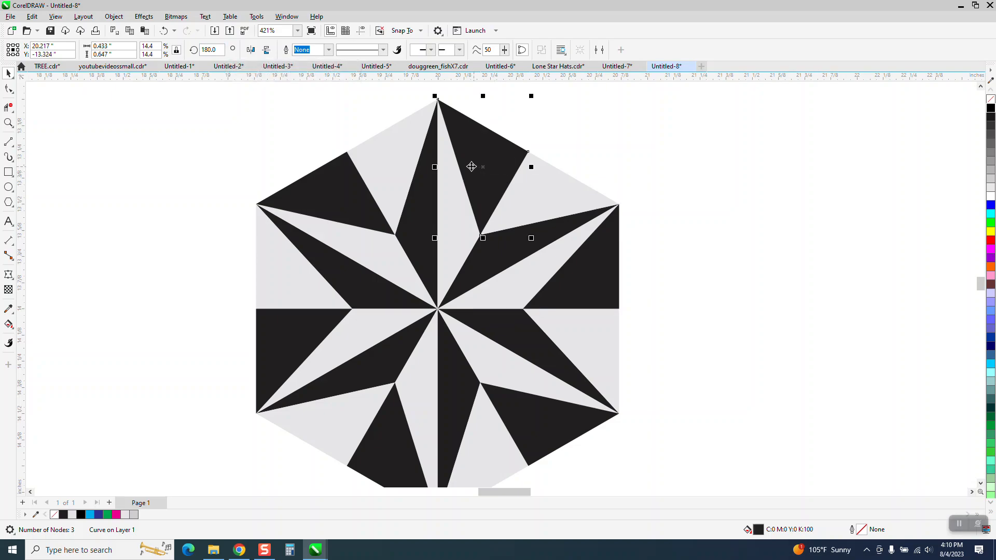
click(444, 175)
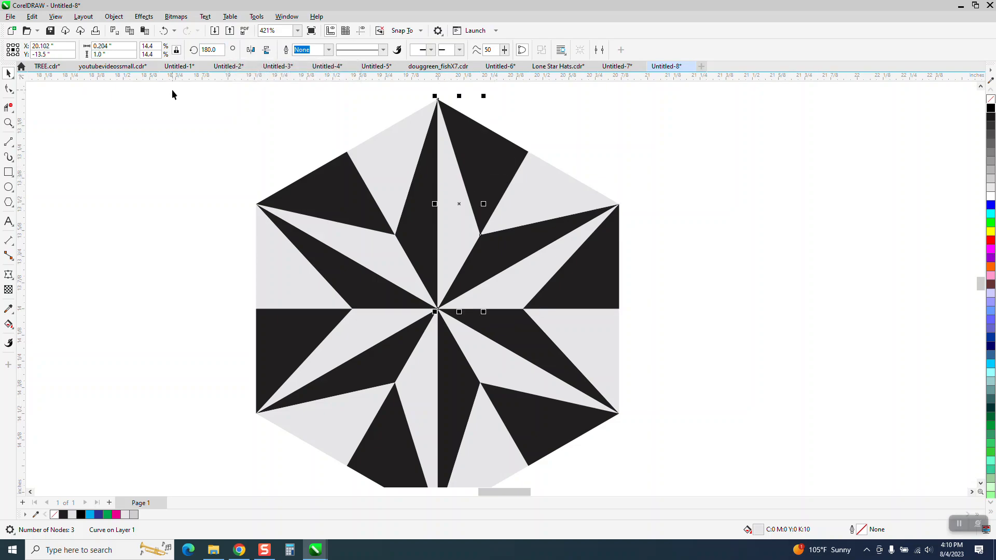
click(553, 189)
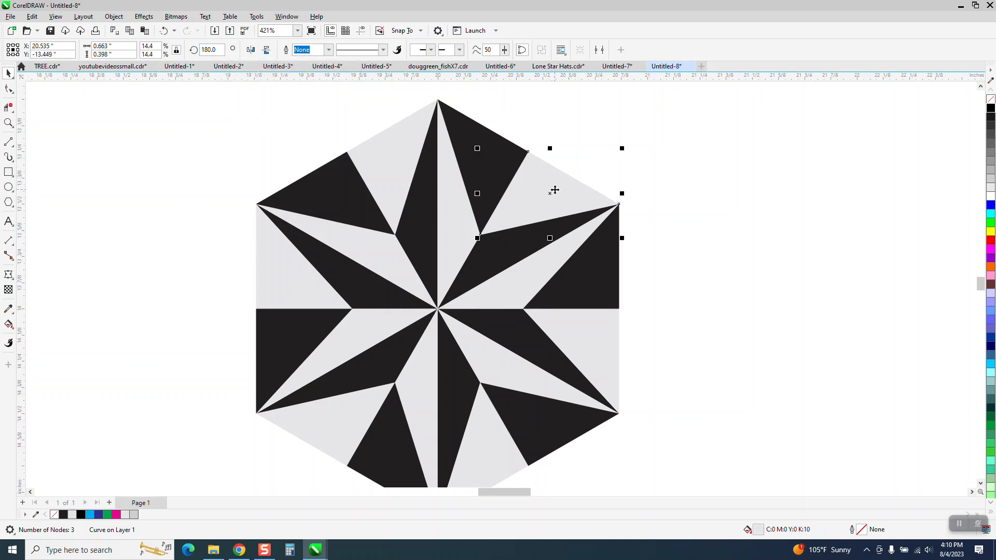
key(Right)
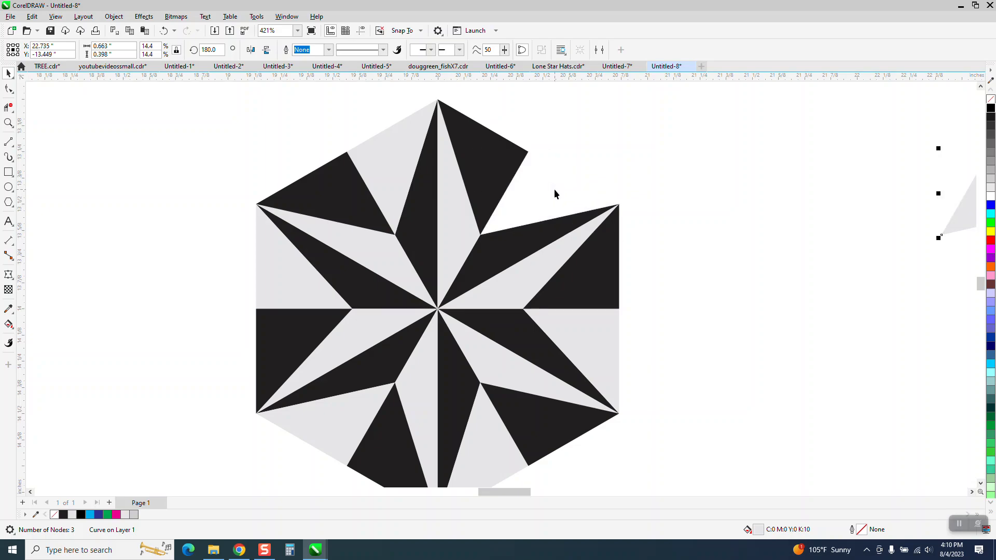
Remove the moved triangle's fill and give it a black outline.
scroll(773, 209, down, 3)
click(990, 98)
right_click(990, 107)
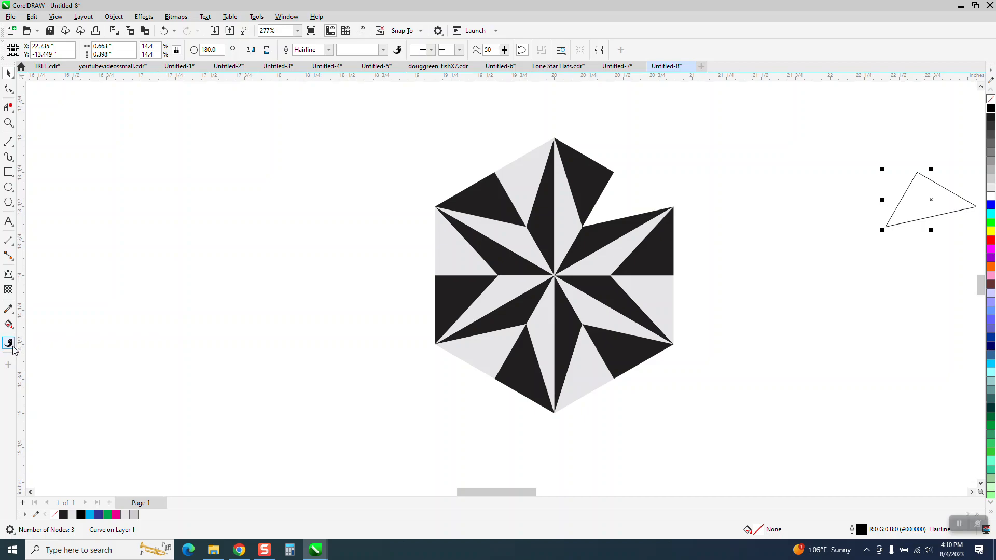
Create a new triangle in the hexagon's empty gap with Smart Fill and colour it light grey (#E6E6E6).
click(10, 326)
click(56, 340)
click(915, 196)
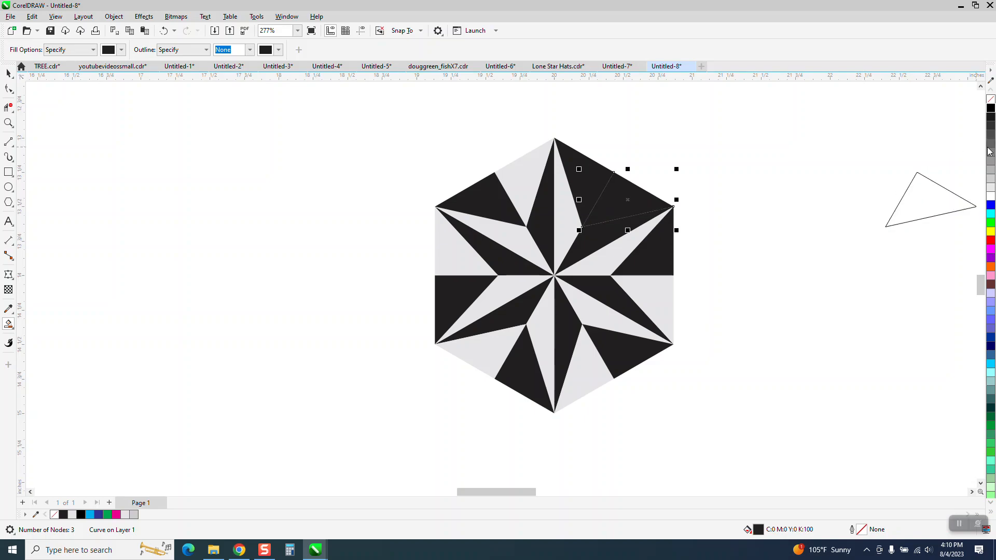
click(991, 188)
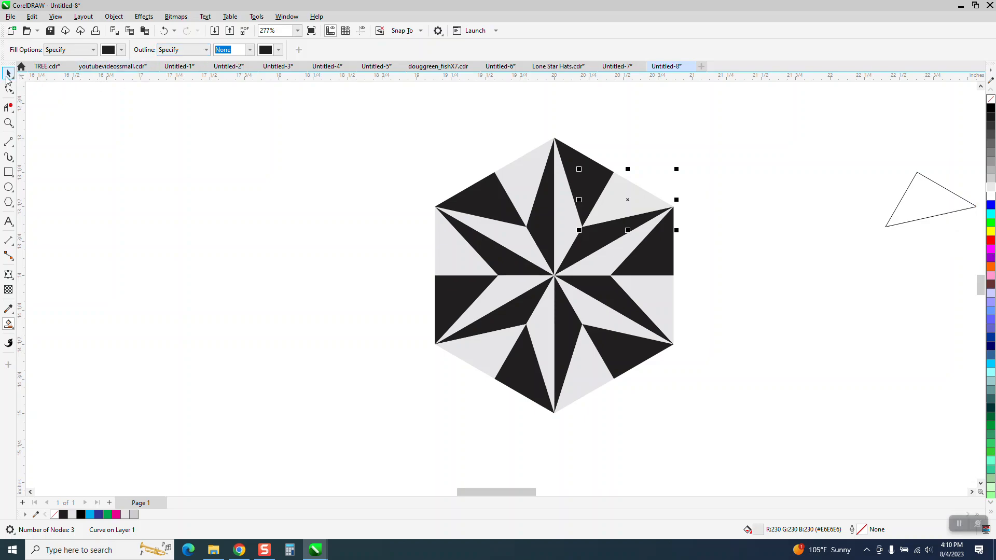
key(space)
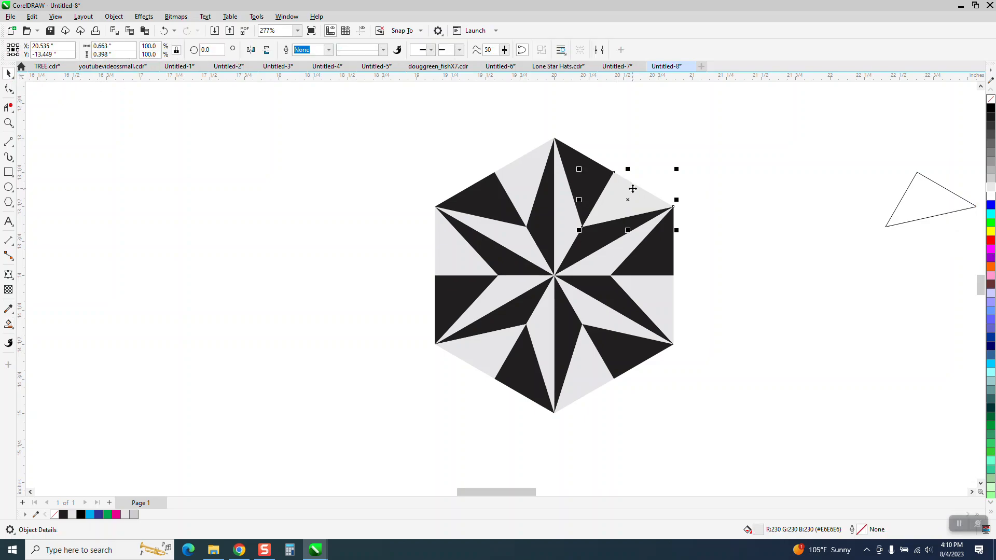
Apply a linear fountain fill to the new light grey triangle, running from its lower right toward the neighbouring black piece.
click(9, 123)
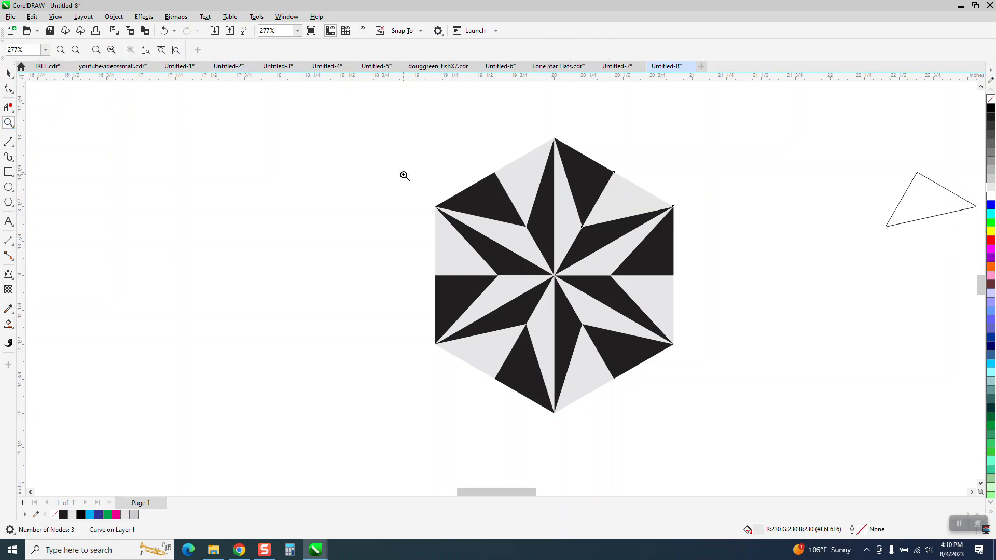
drag(516, 142, 726, 294)
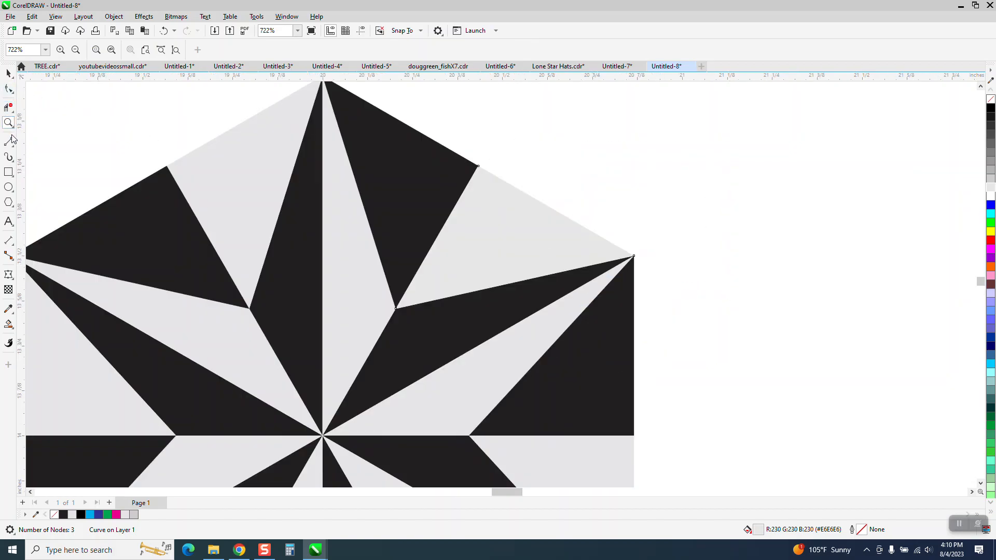
click(8, 73)
click(500, 237)
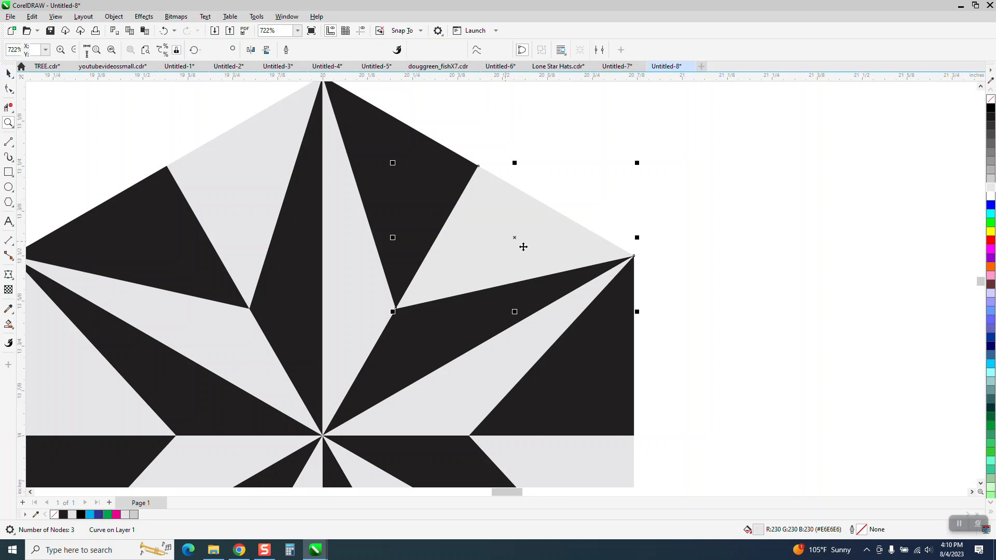
click(16, 332)
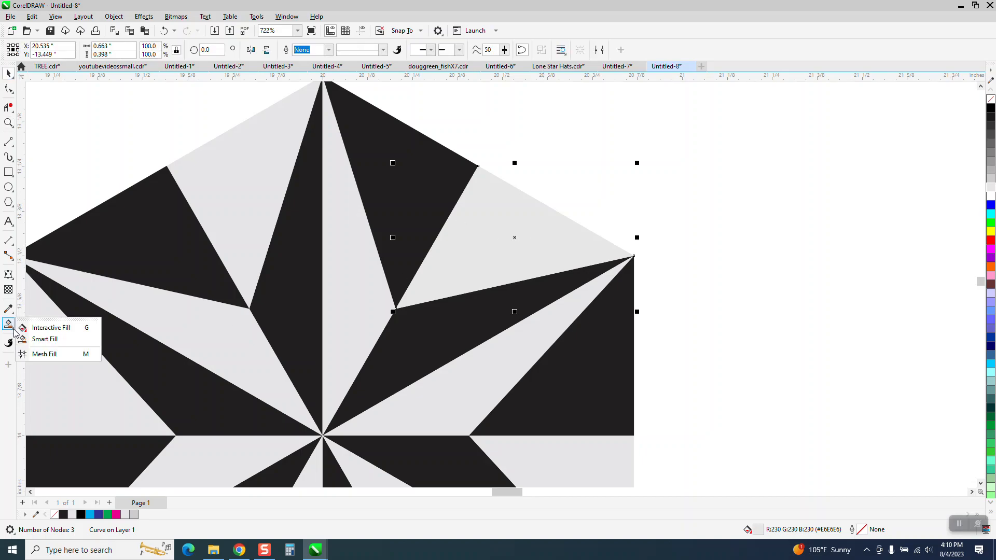
click(49, 325)
drag(547, 274, 435, 211)
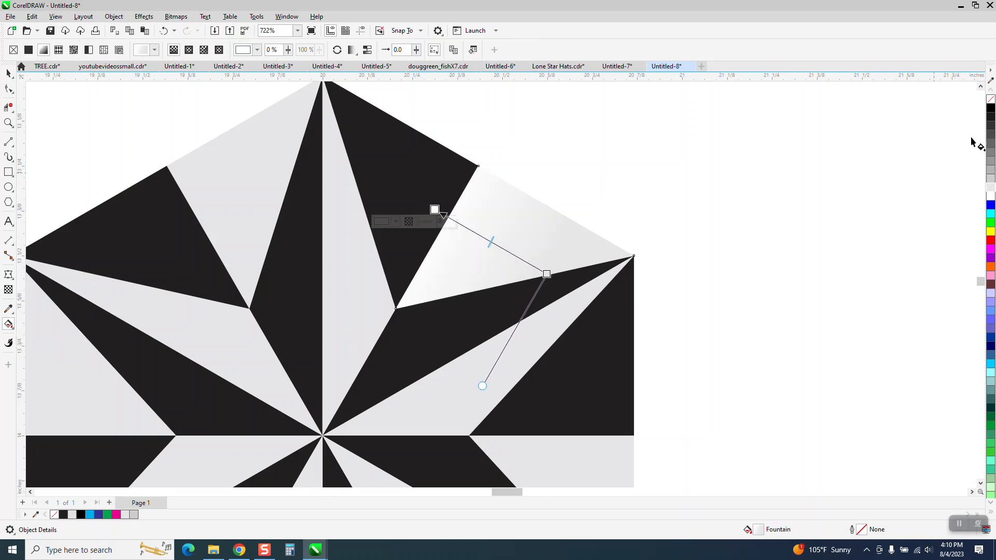
Make the gradient's end beside the black piece black, lengthen the other end outward, and add a light grey colour node at 56%.
drag(955, 122, 435, 210)
drag(490, 243, 461, 224)
drag(547, 275, 597, 303)
drag(990, 200, 506, 250)
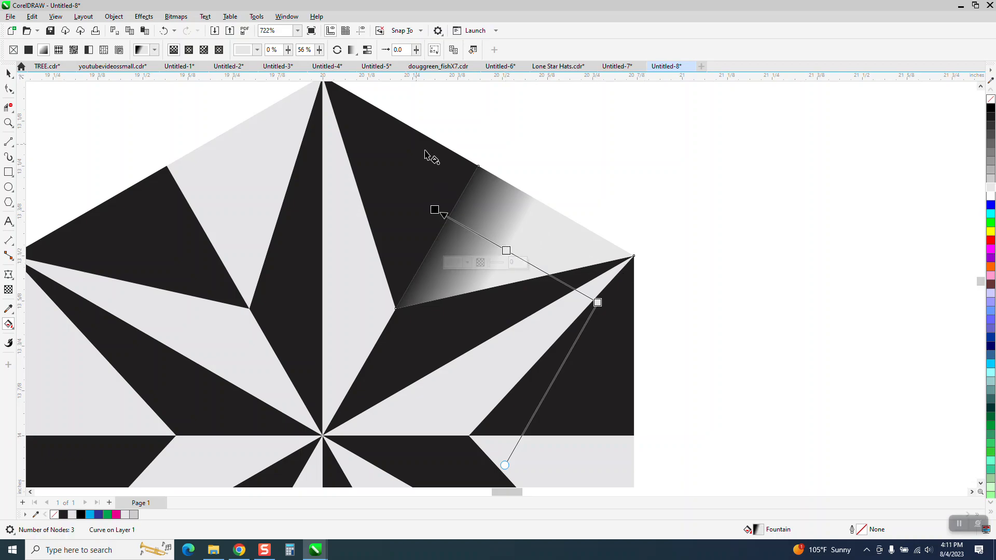
Move the gradient triangle's centre of rotation to the centre of the star.
click(9, 73)
scroll(534, 155, down, 1)
scroll(670, 194, down, 1)
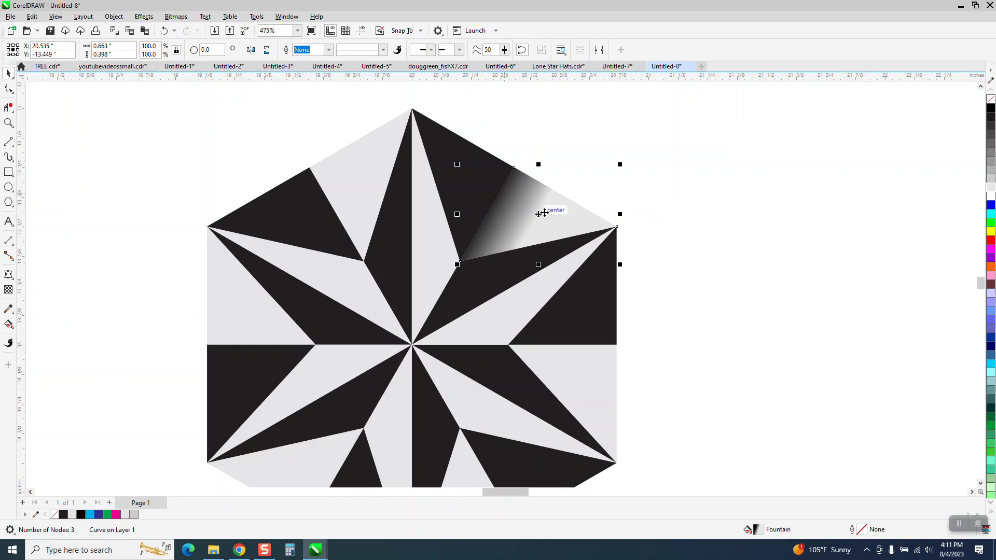
click(540, 218)
drag(541, 217, 413, 342)
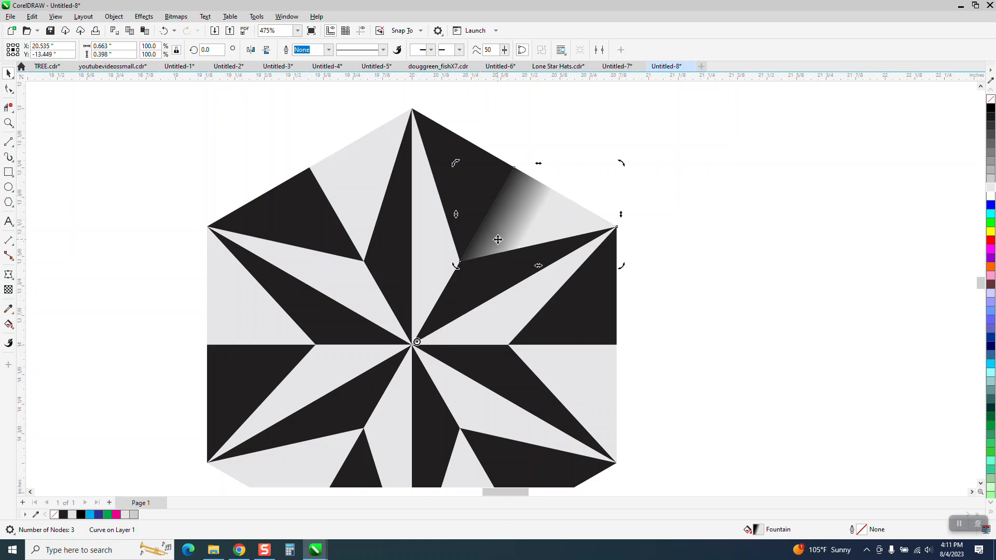
Make five rotated copies of the gradient triangle around the star's centre in 60° increments.
click(205, 50)
text(6)
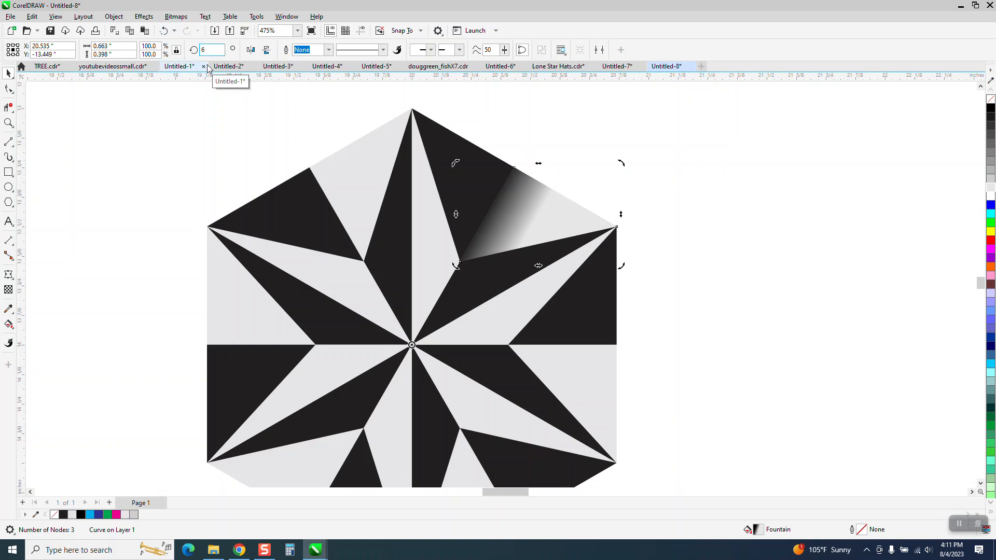
text(0)
key(ctrl+Return)
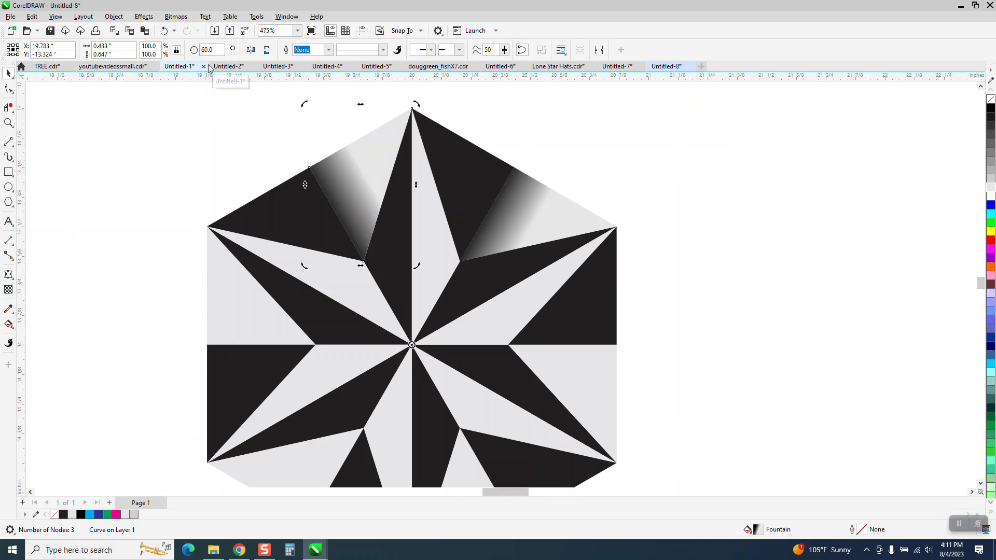
key(ctrl+r)
key(ctrl+r)
key(ctrl+r)
key(ctrl+r)
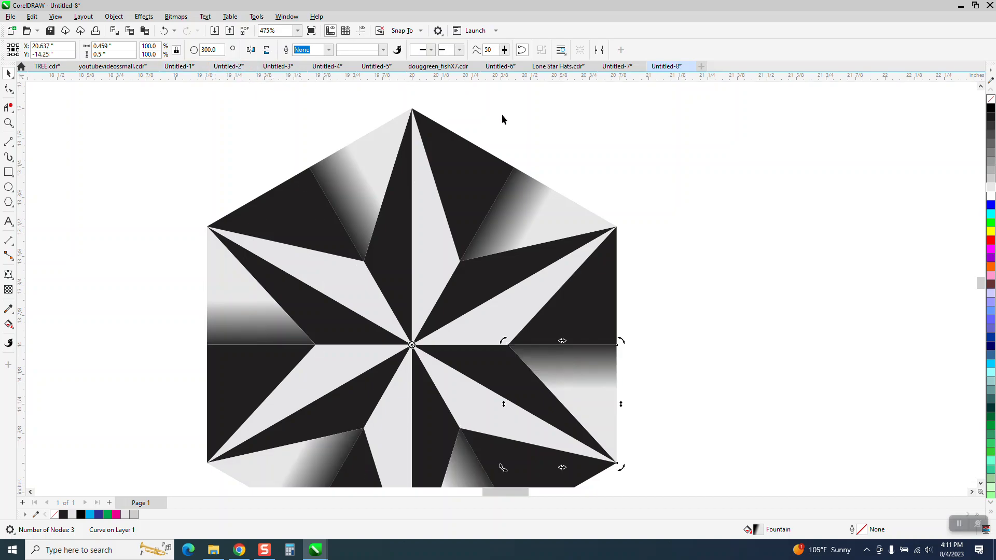
click(655, 228)
Examine the shading of the finished tiled star pattern for comparison and return to the hexagonal star.
scroll(651, 229, down, 3)
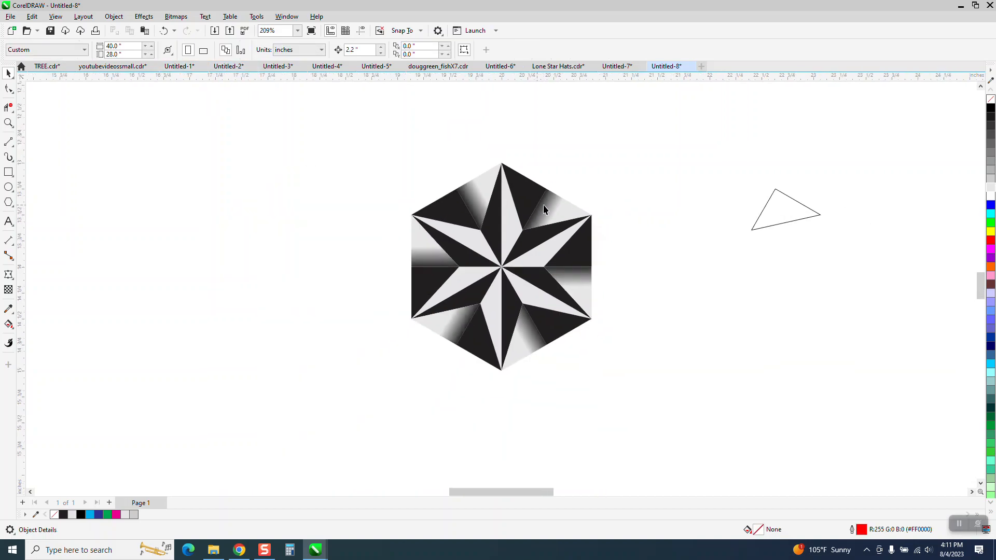
scroll(639, 244, down, 2)
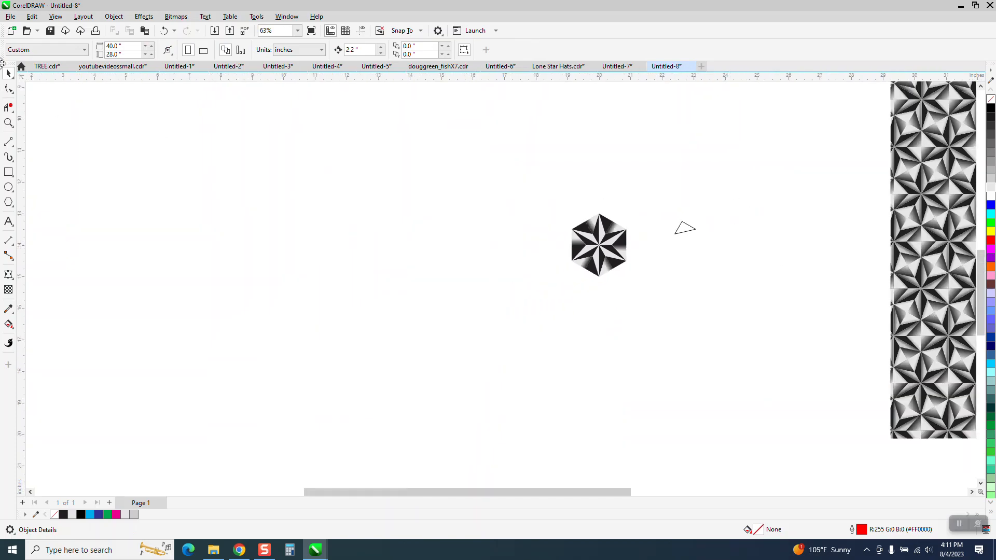
click(8, 123)
drag(875, 197, 950, 238)
scroll(589, 216, down, 2)
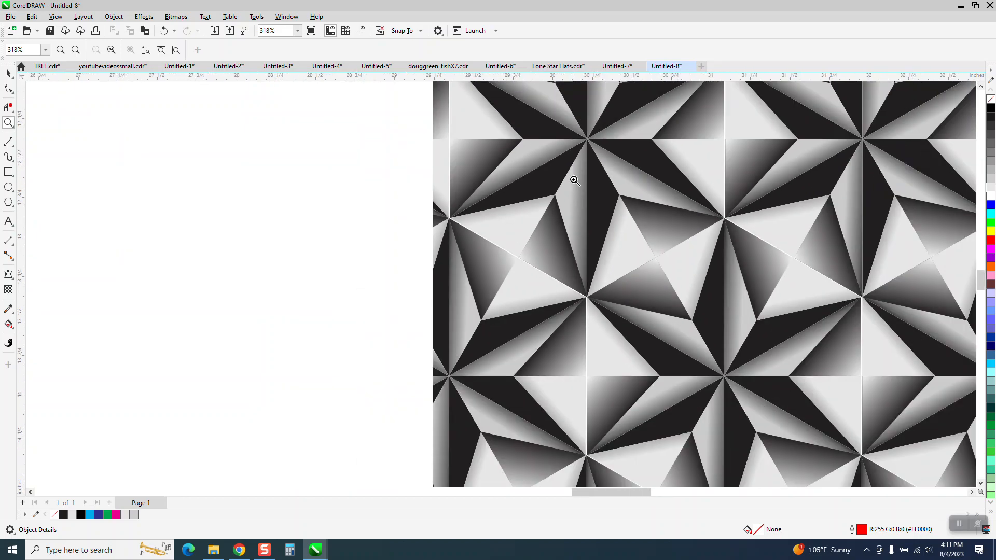
scroll(575, 167, down, 6)
drag(299, 186, 388, 245)
click(9, 73)
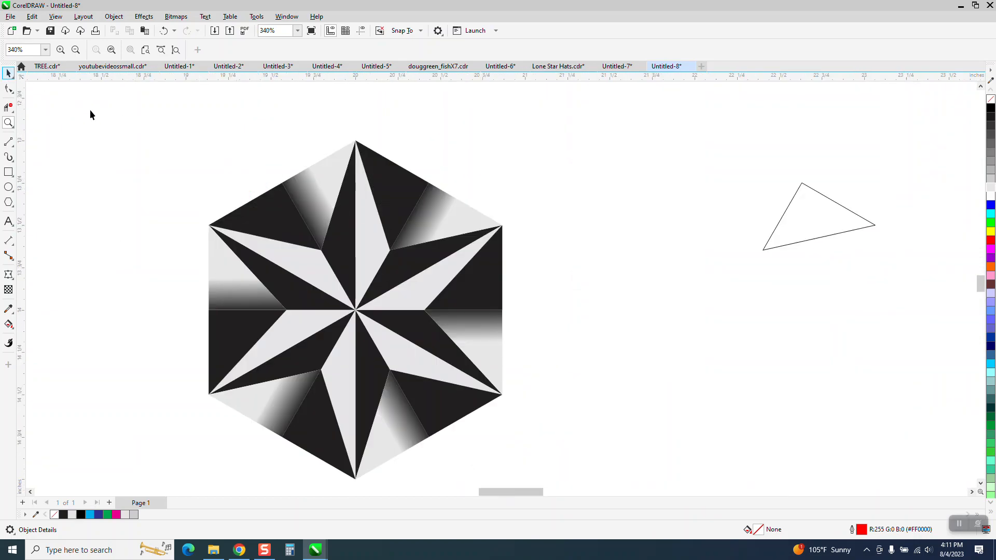
Try copying an outer triangle's fountain fill to the light grey half of the star's top point with the Attributes Eyedropper.
click(372, 238)
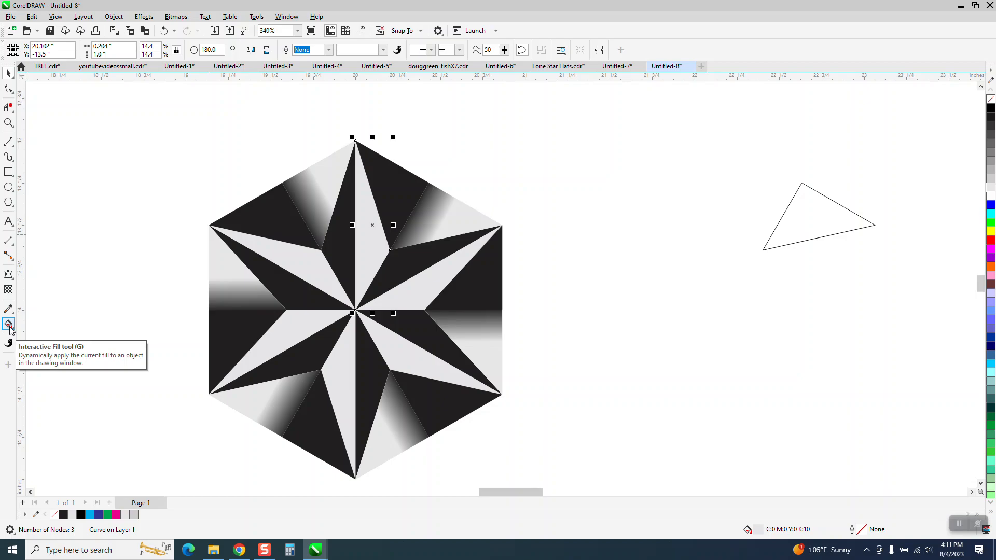
click(14, 316)
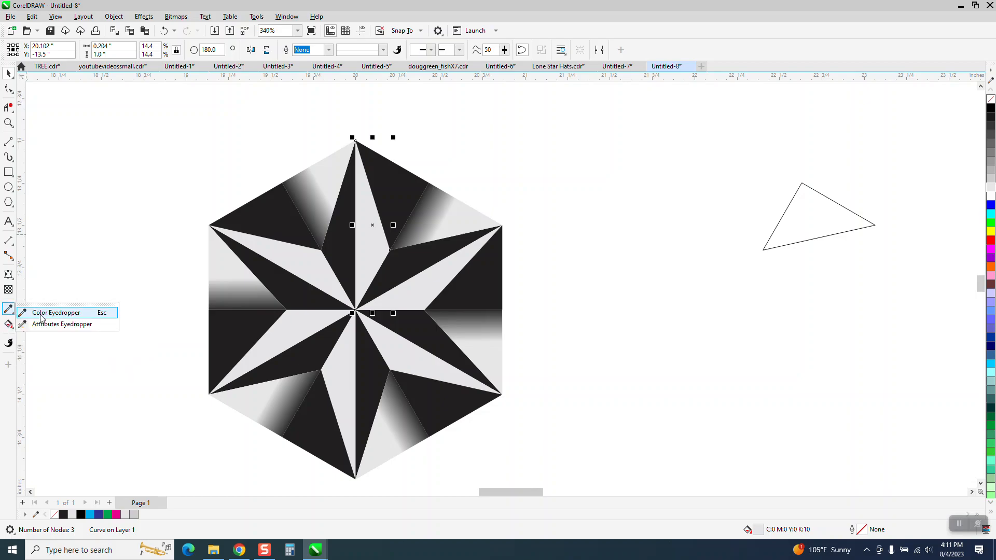
click(53, 326)
click(450, 230)
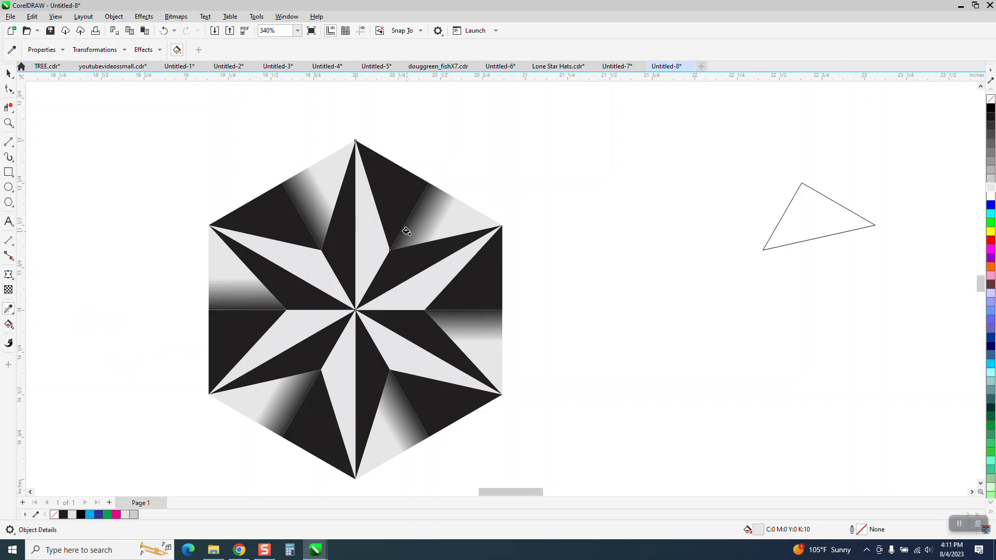
click(375, 233)
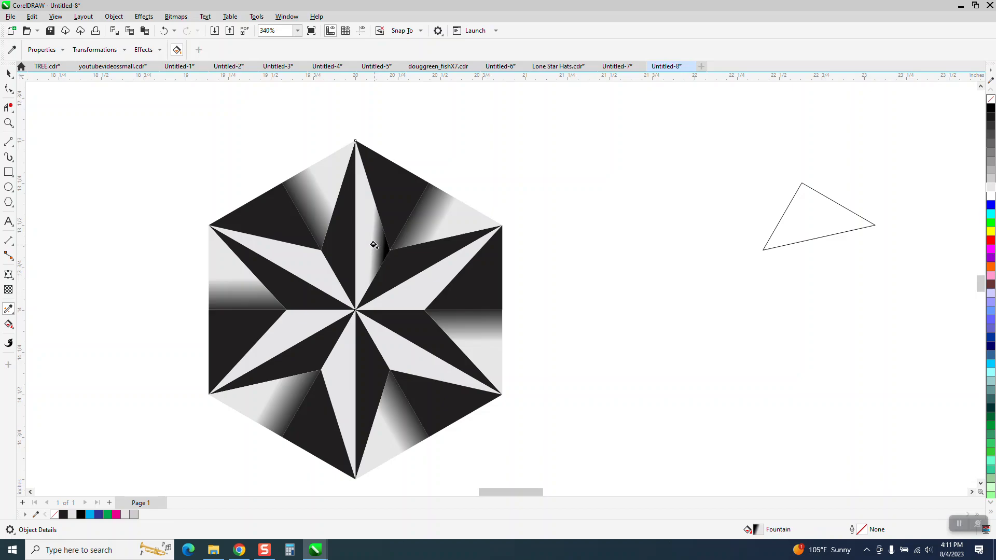
Try realigning the copied gradient horizontally across the star piece, with its black end beyond the vertical centre line.
click(14, 332)
click(41, 327)
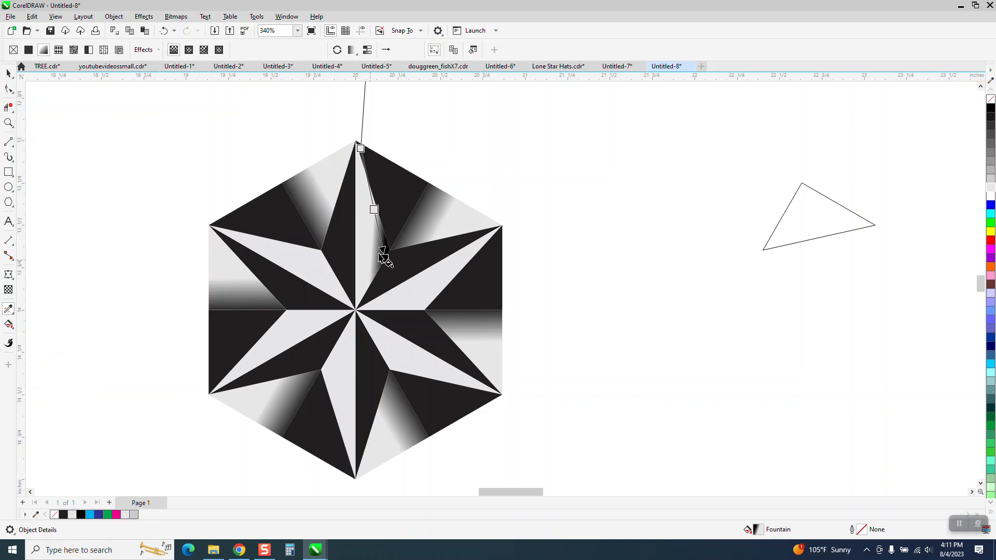
drag(361, 149, 420, 226)
drag(383, 259, 328, 227)
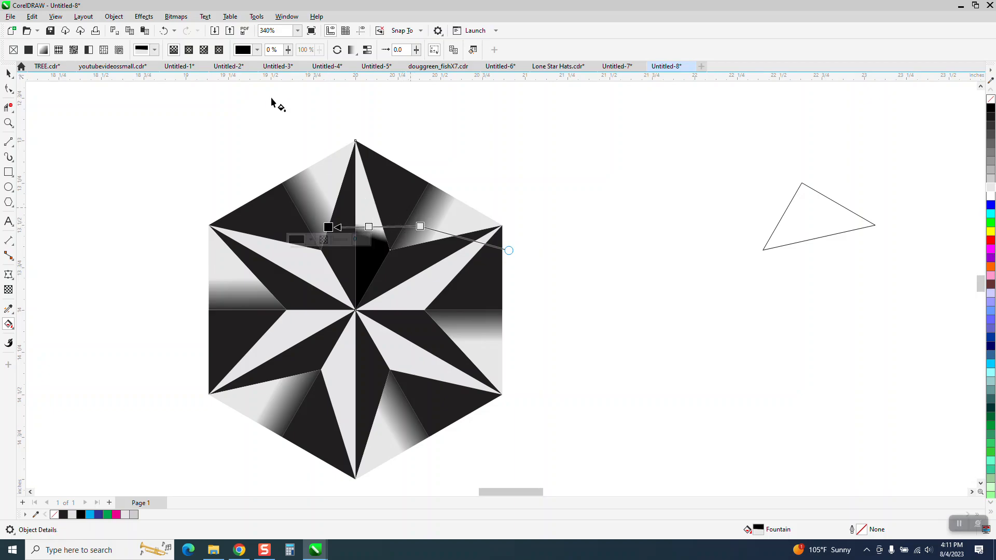
Undo the gradient adjustments and the copied fountain fill on the star piece.
click(163, 31)
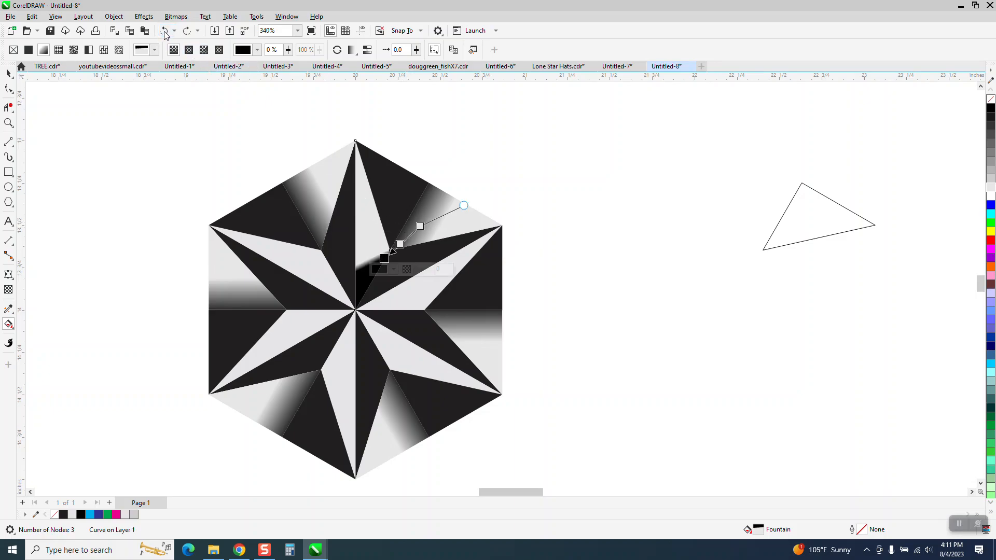
click(164, 31)
click(166, 31)
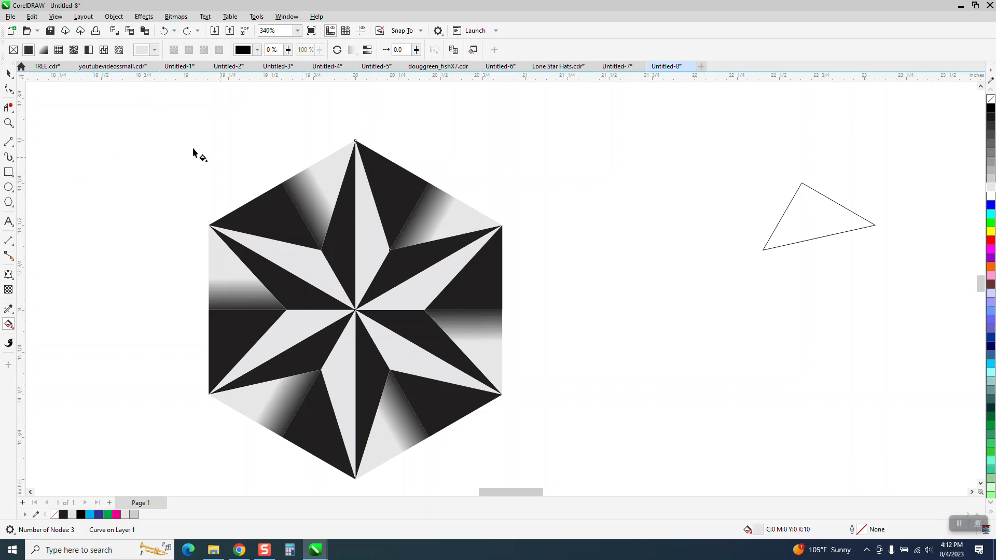
key(space)
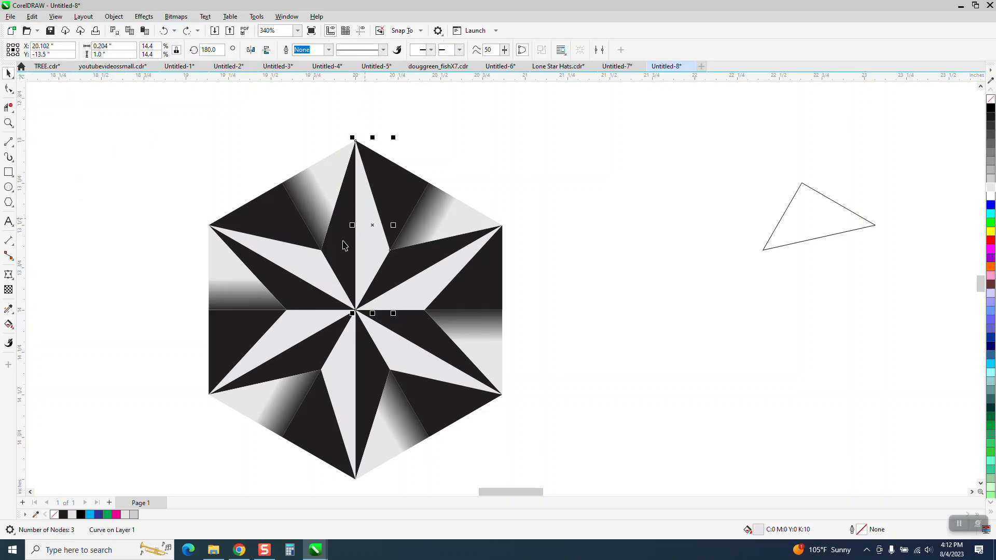
Give the top point's light grey piece a horizontal fountain fill from its inner corner to black just past the vertical centre line.
click(13, 329)
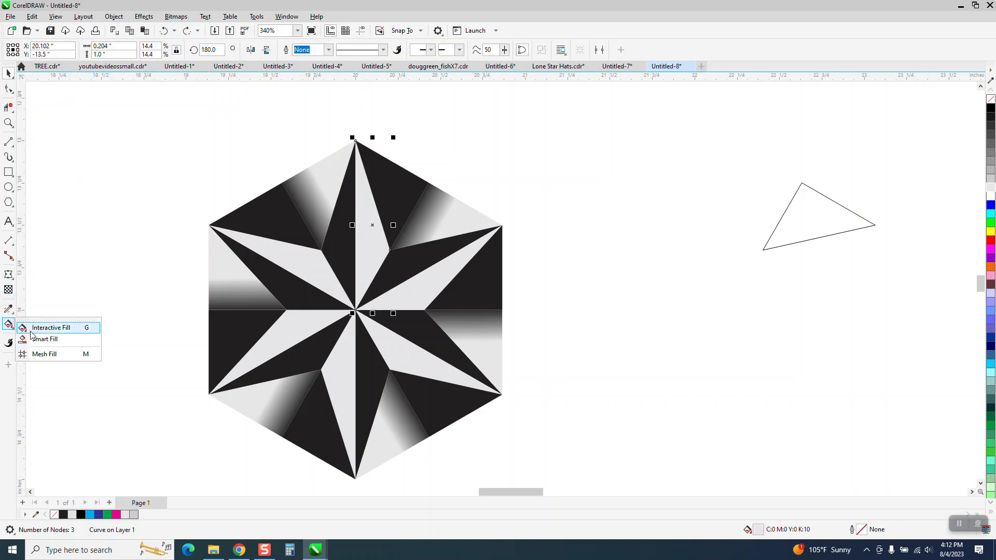
click(49, 329)
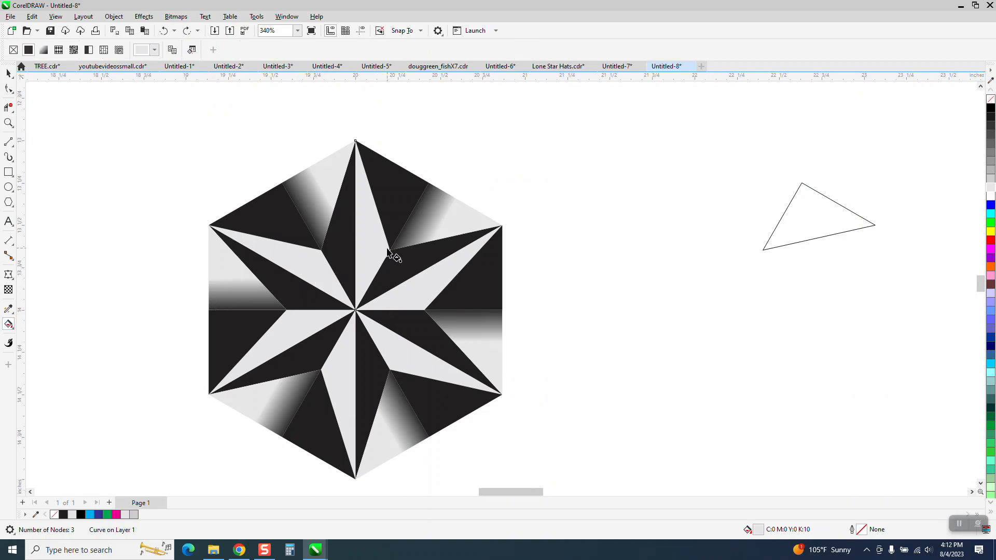
drag(390, 248, 347, 247)
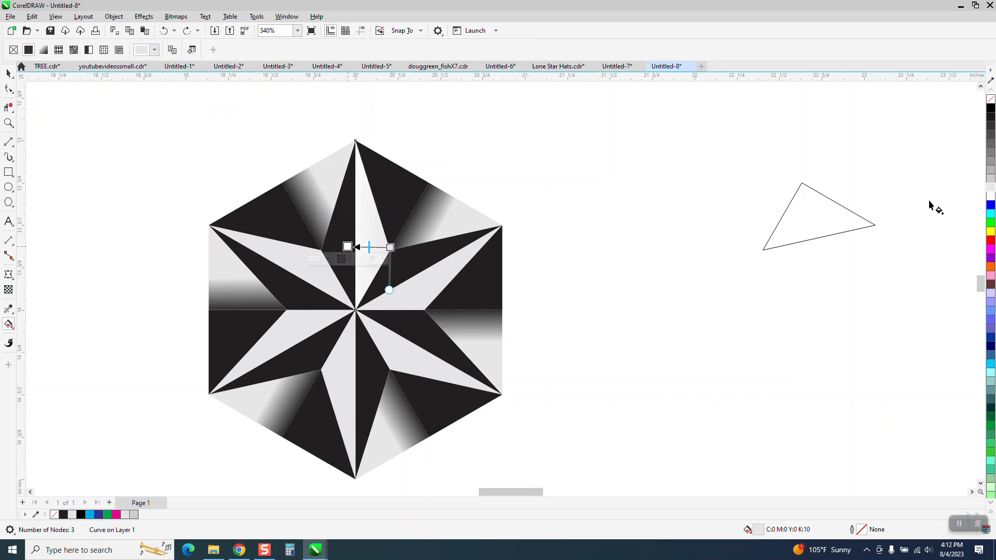
drag(990, 109, 339, 246)
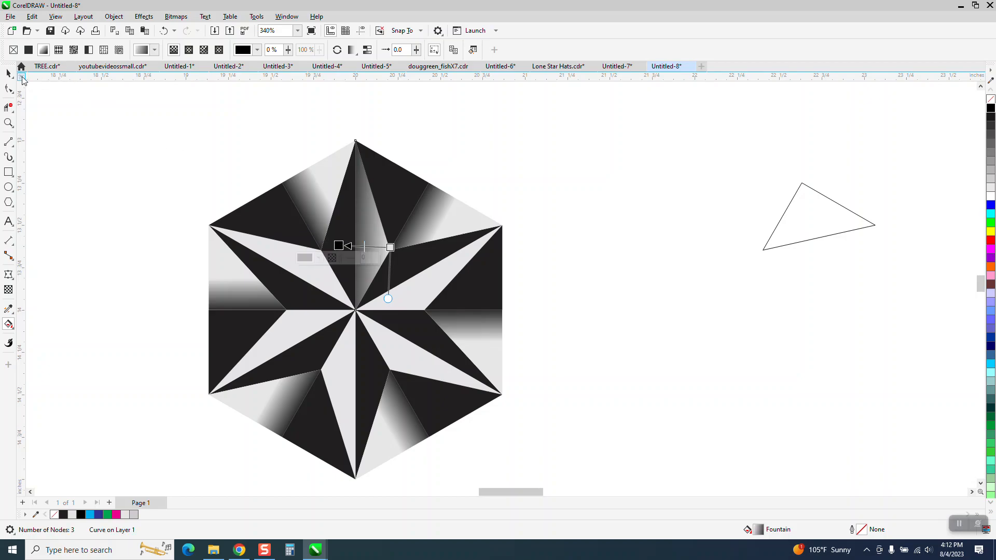
click(6, 74)
click(527, 172)
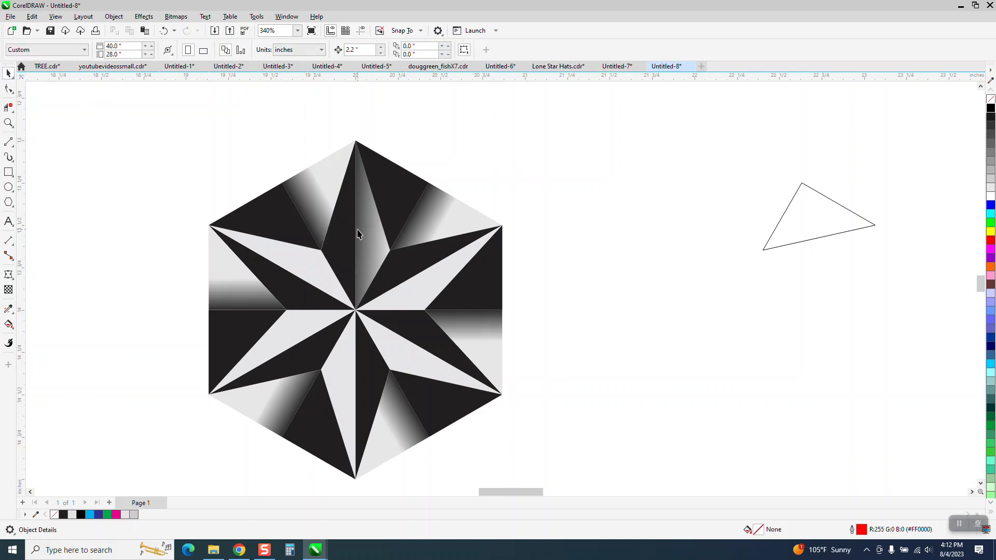
click(371, 236)
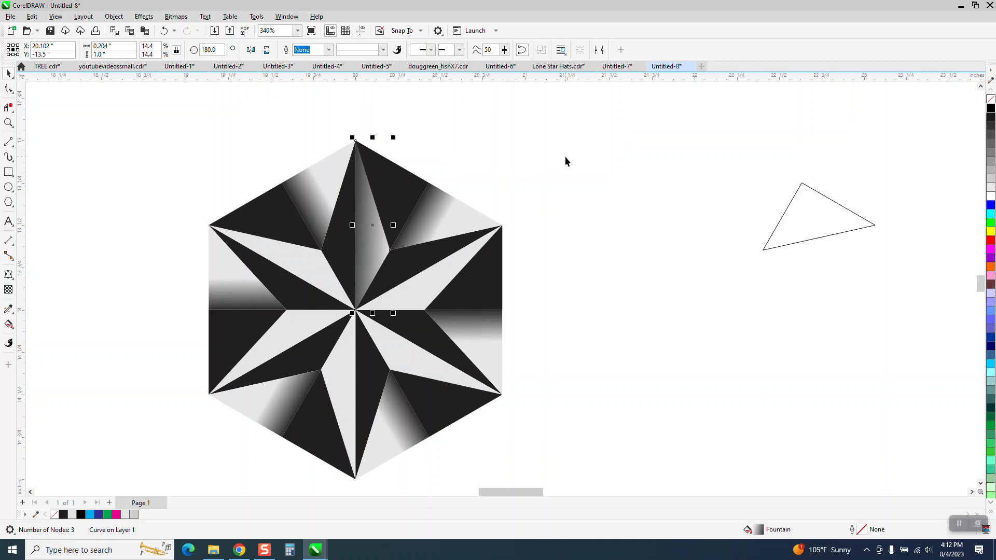
click(205, 50)
text(240)
key(Return)
key(Escape)
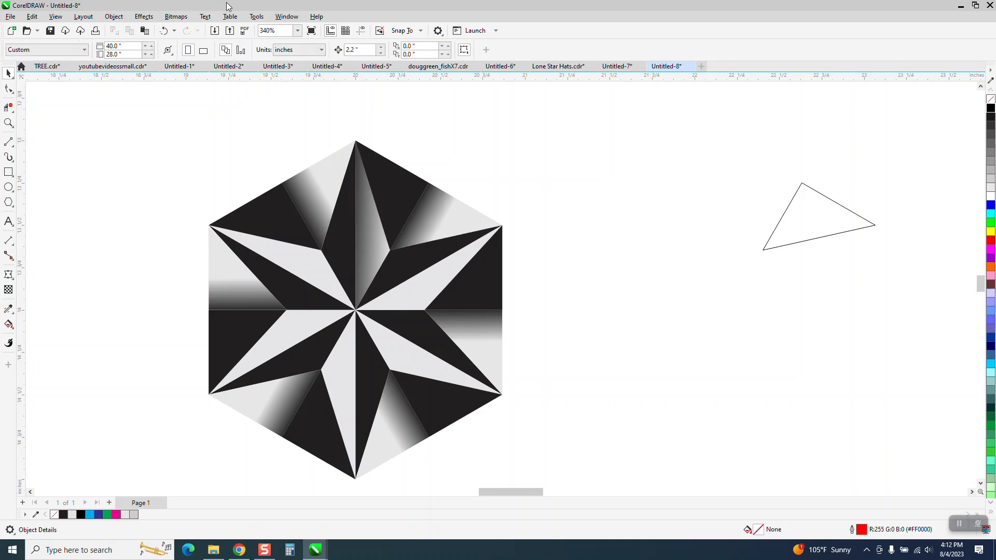
Move the top gradient piece's centre of rotation to the centre of the star.
click(373, 214)
click(374, 213)
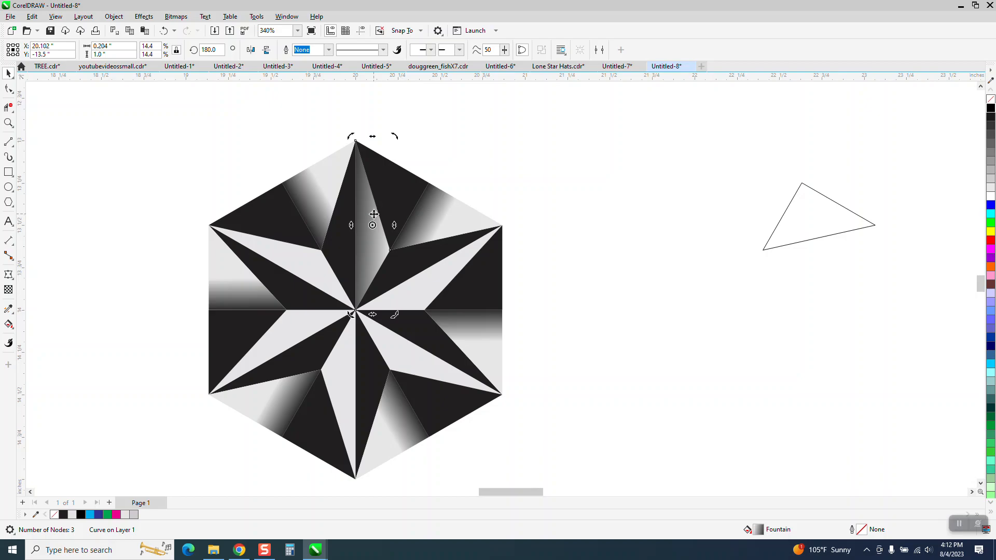
drag(372, 225, 357, 307)
key(F10)
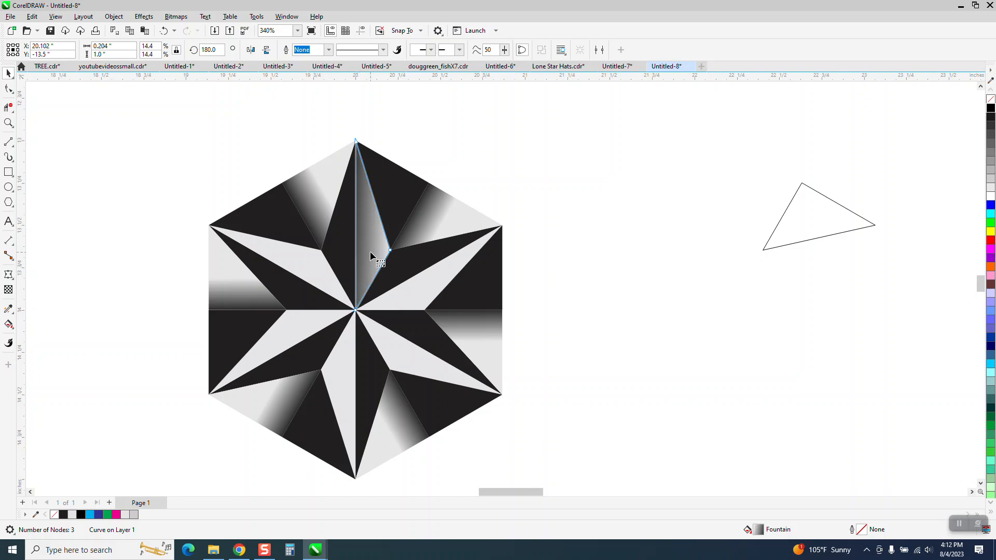
click(8, 73)
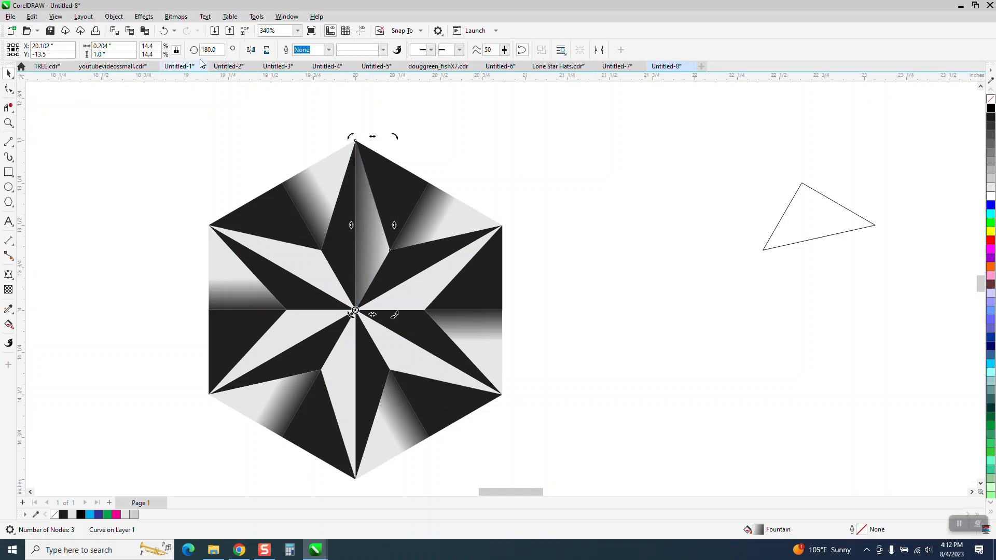
Make four copies of the gradient piece rotated about the star's centre in 60° steps, starting at 240°.
text(2)
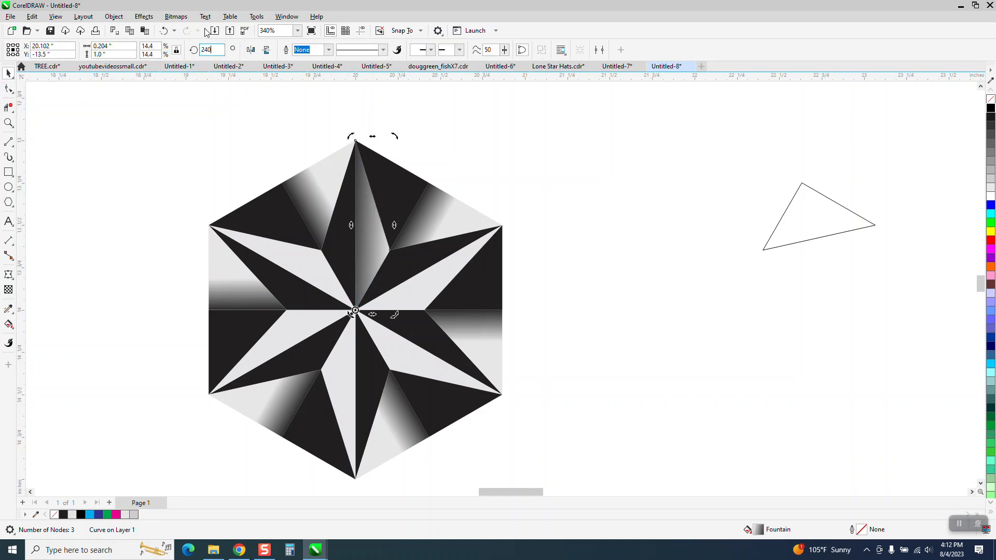
text(40)
key(Return)
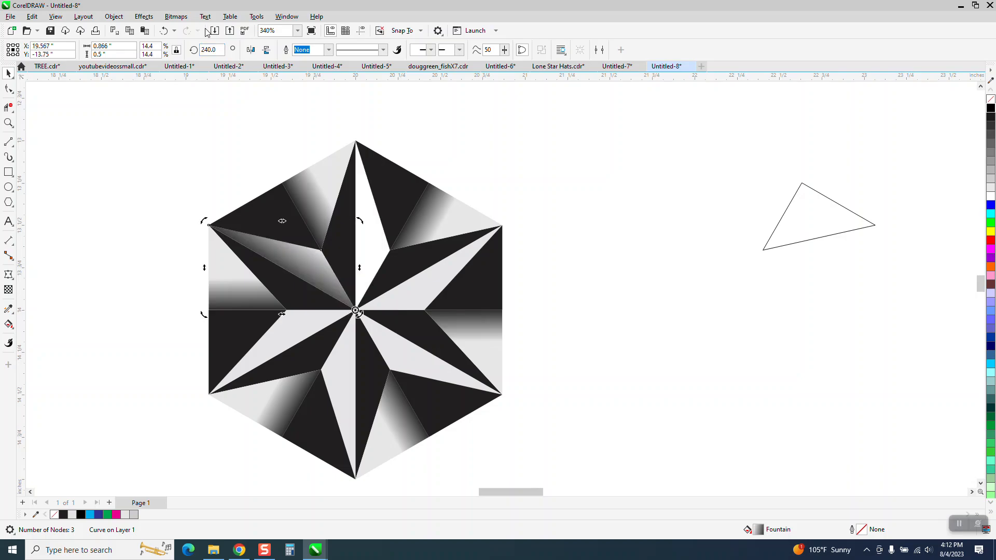
drag(219, 48, 125, 66)
key(ctrl+z)
key(Tab)
key(ctrl+r)
key(ctrl+r)
key(ctrl+r)
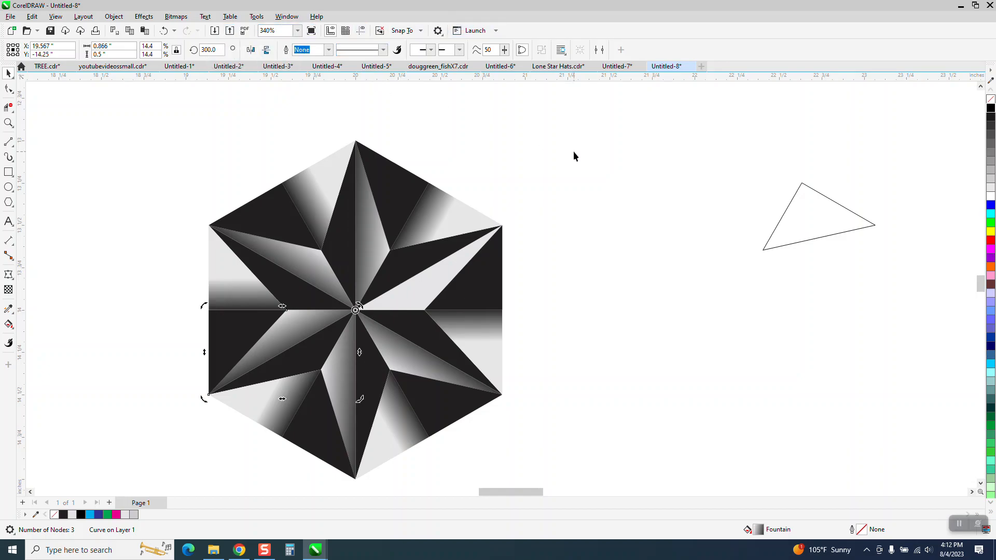
Rotate a copy of the top gradient piece to 240° about the star's centre.
click(363, 228)
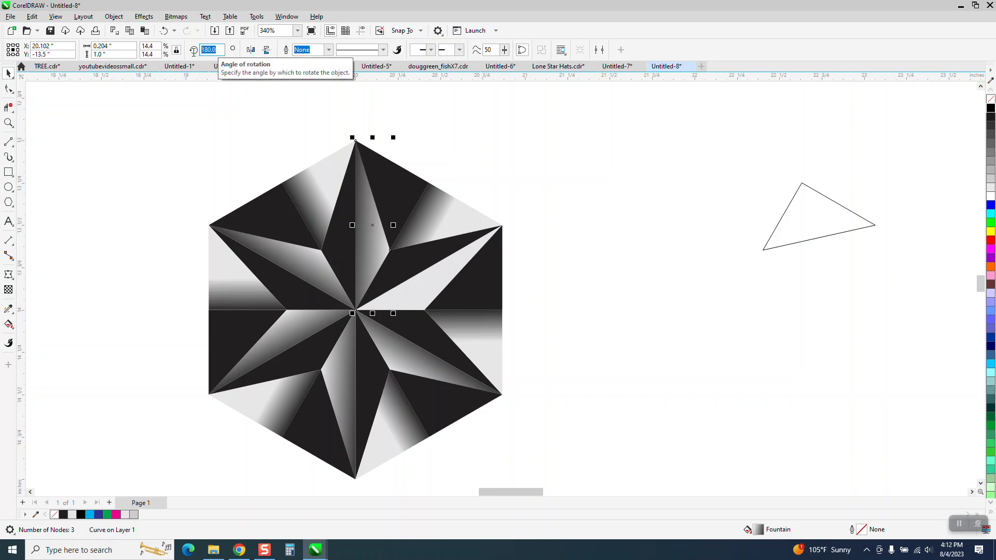
text(240)
key(Return)
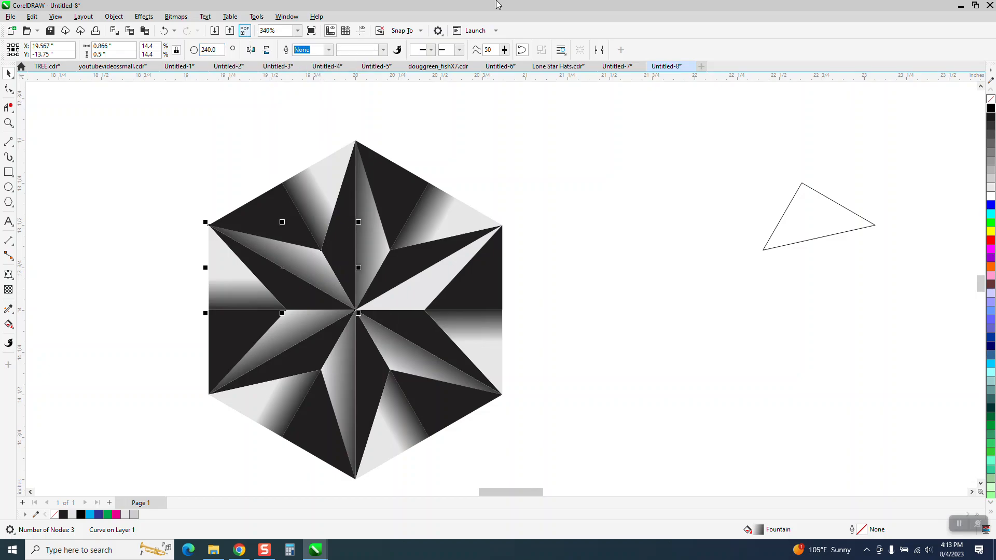
click(655, 191)
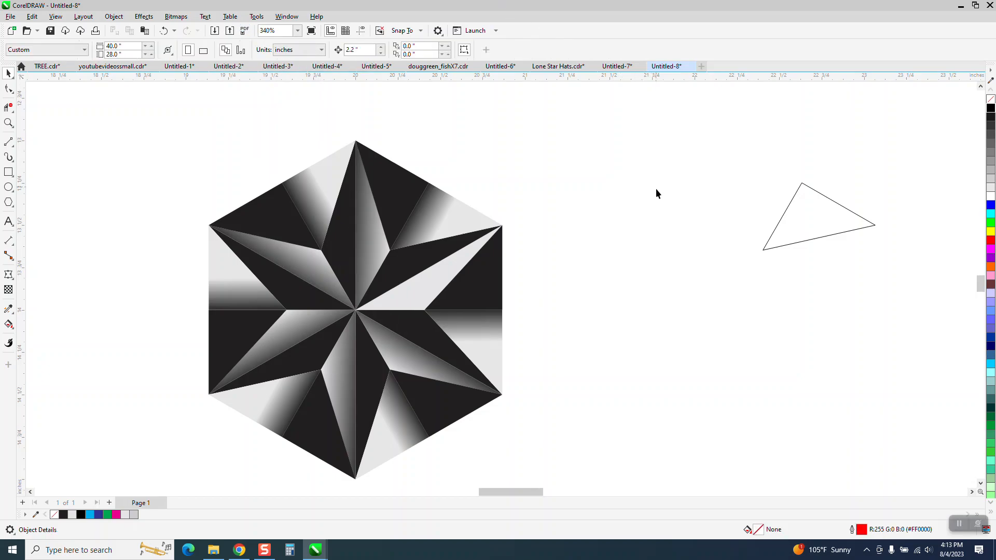
Rotate a copy of the lower-right point's gradient piece to 120° about the star's centre.
click(399, 361)
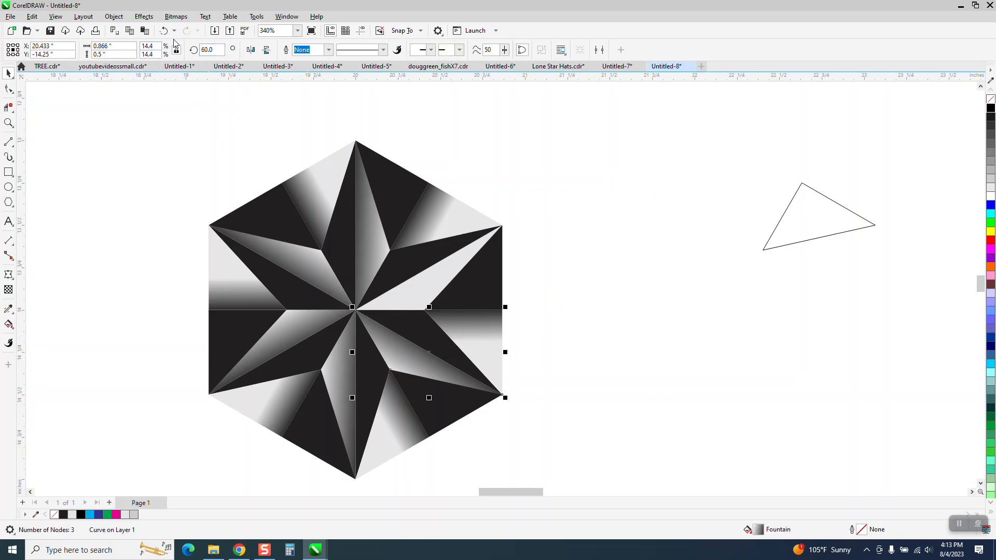
double_click(212, 50)
text(120)
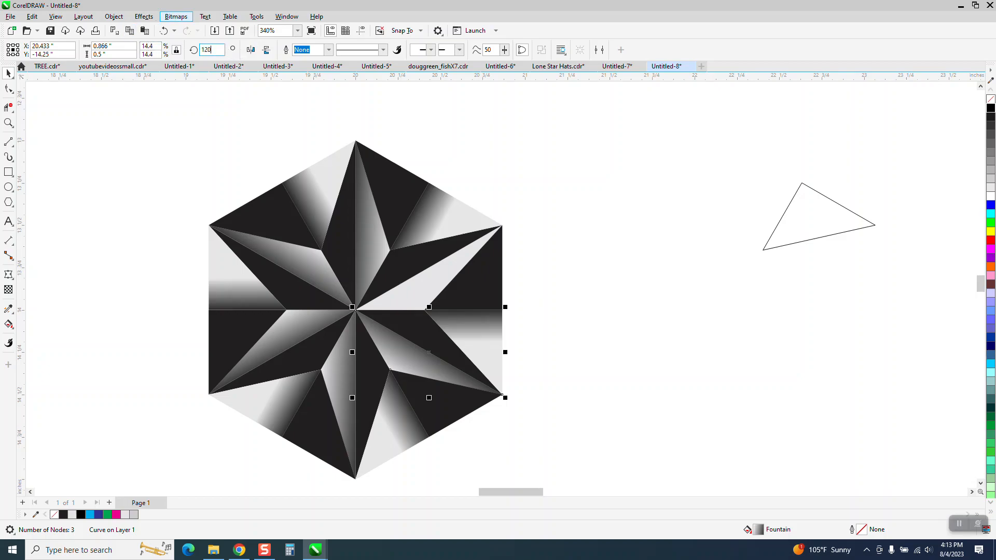
key(Return)
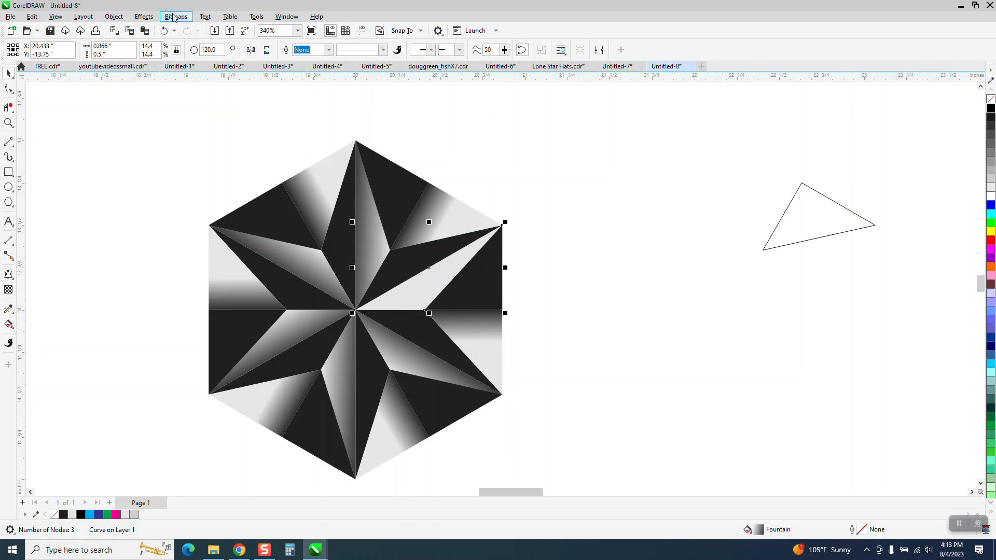
click(513, 165)
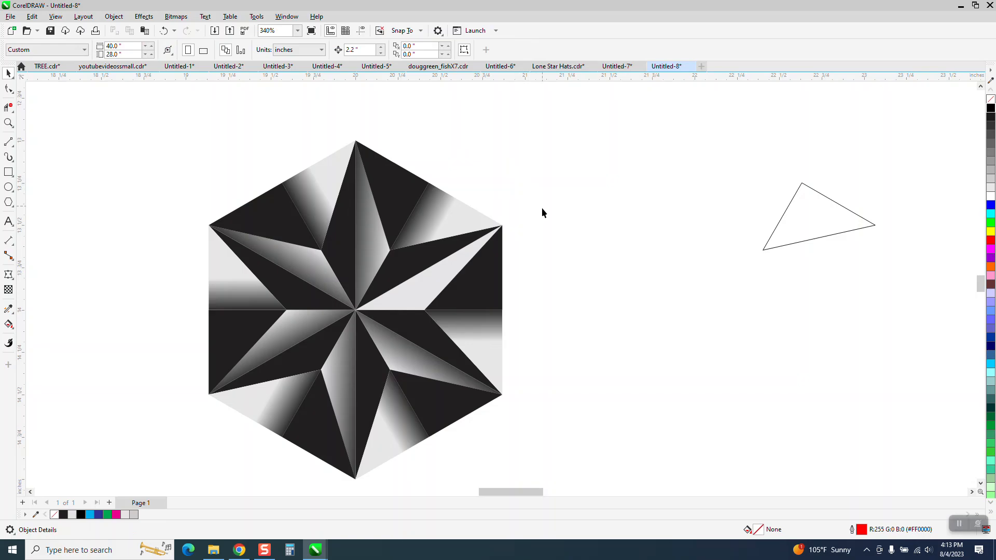
Pull the remaining light grey piece off the star's upper-right point and delete it.
click(437, 284)
drag(437, 284, 618, 301)
key(Delete)
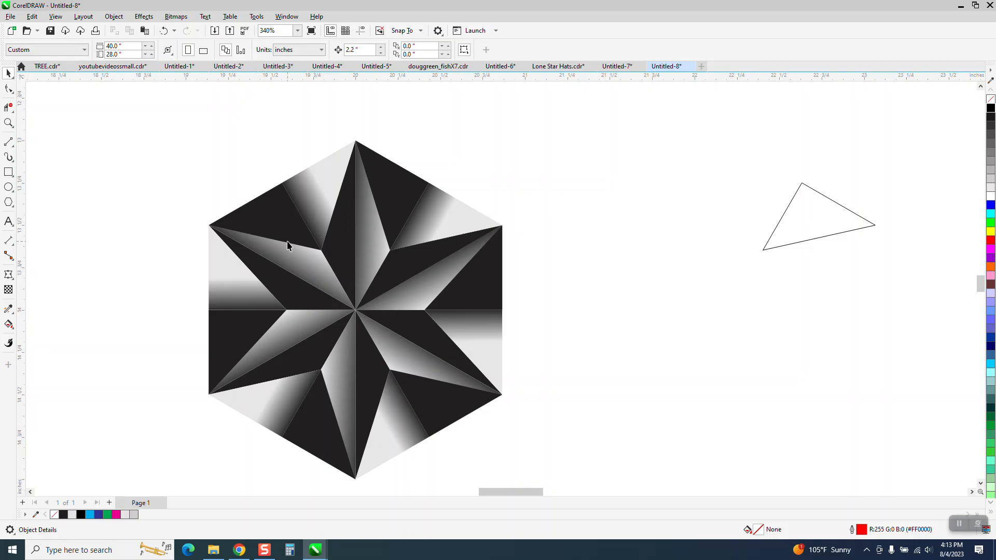
Apply a fountain fill to the upper-left point's lower black piece, running from its inner corner towards its long edge.
click(297, 302)
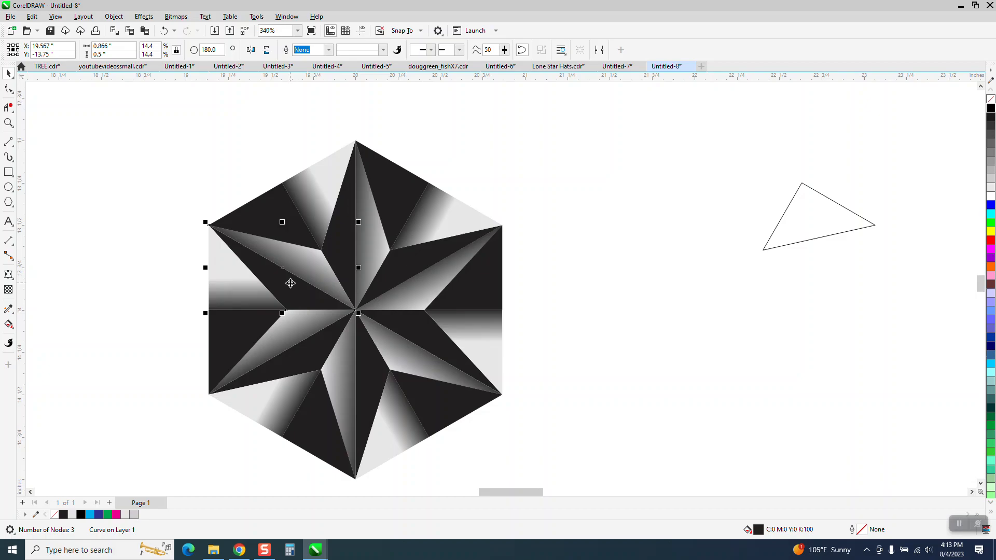
click(9, 324)
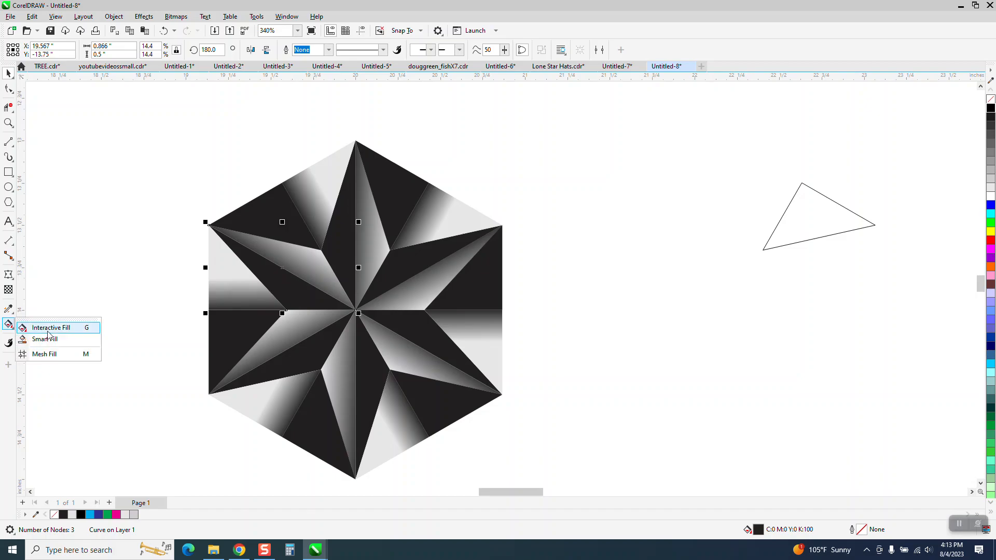
click(51, 327)
drag(291, 299, 316, 265)
click(8, 73)
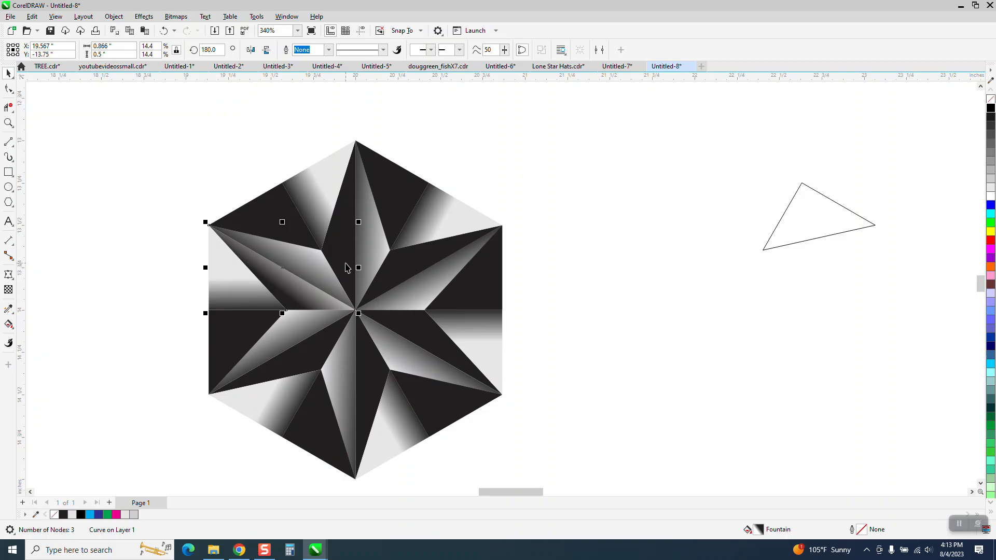
Move the newly shaded upper-left piece's centre of rotation to the centre of the star.
click(293, 278)
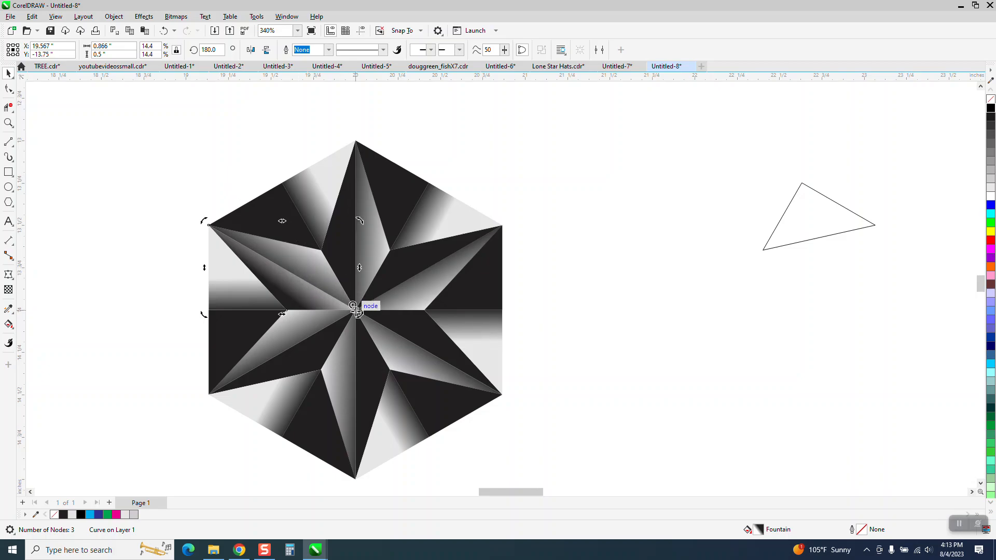
click(303, 293)
double_click(302, 290)
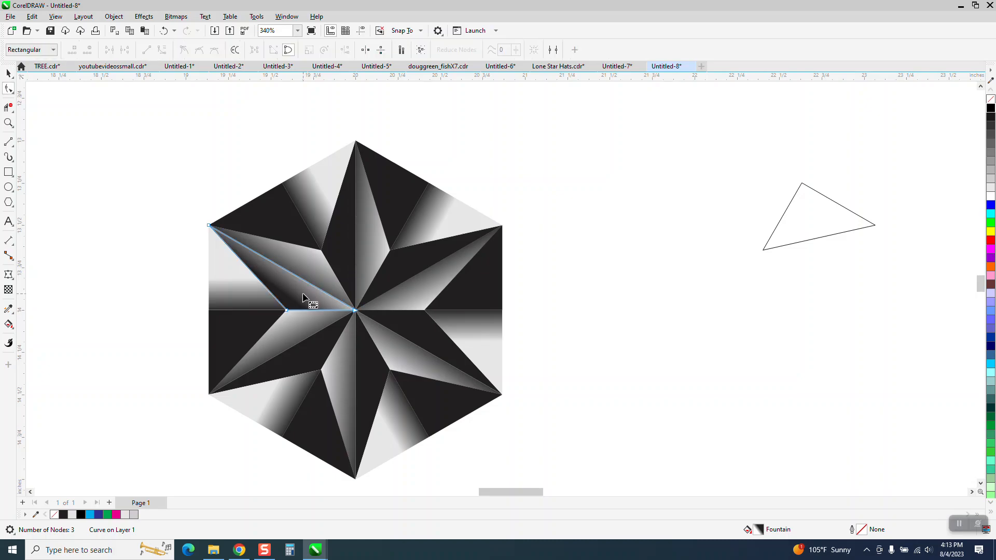
Rotate the newly shaded upper-left piece to 240° about the star's centre, onto the lower-left point.
click(8, 75)
click(306, 298)
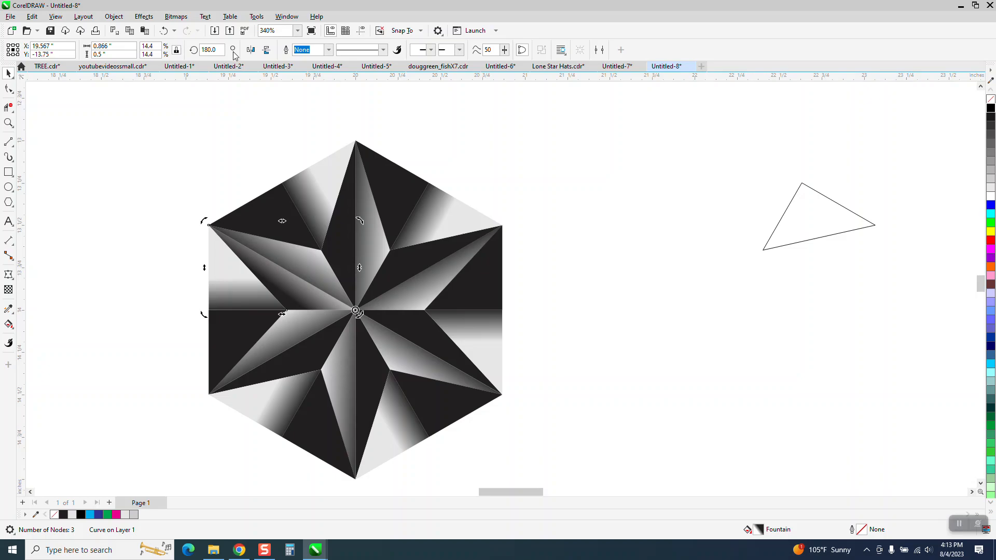
double_click(213, 49)
text(240)
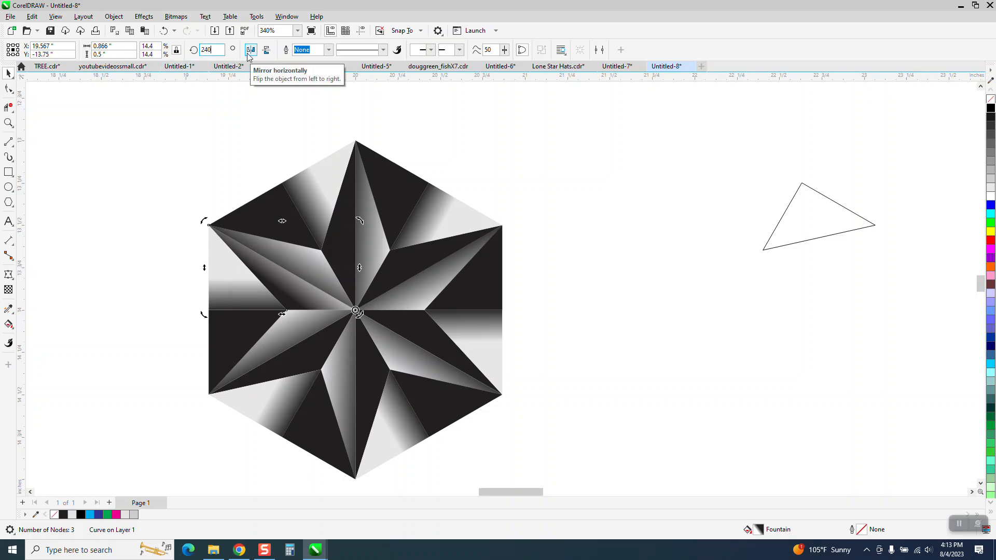
key(Return)
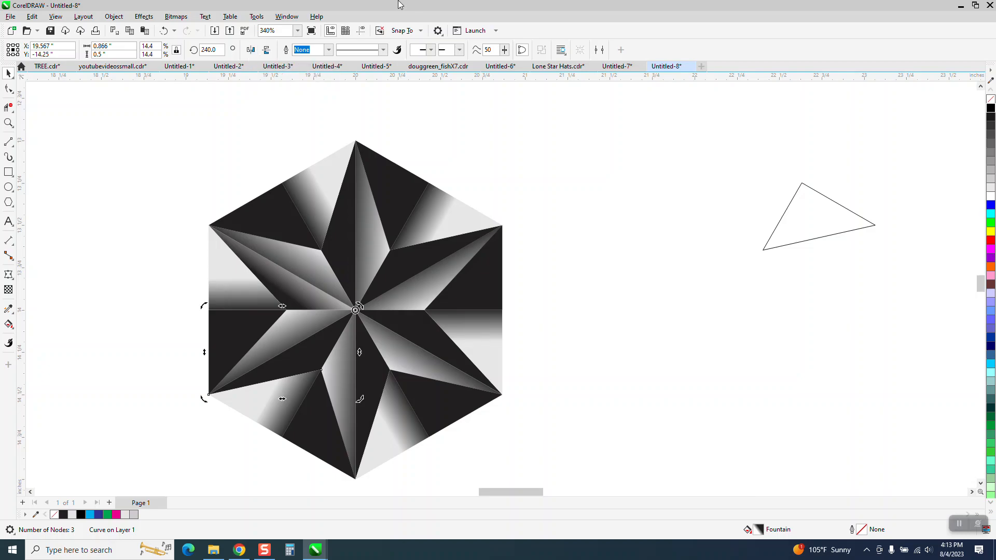
Set the gradient piece's rotation to 300° and repeat the 60° rotated copy around the star up to the uppermost point.
double_click(213, 50)
text(300)
key(Return)
key(ctrl+r)
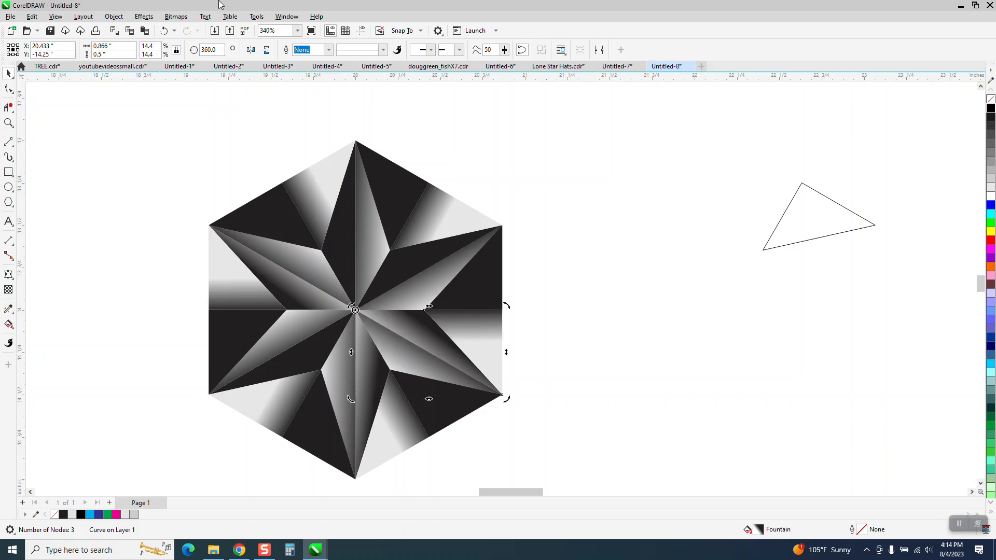
key(ctrl+r)
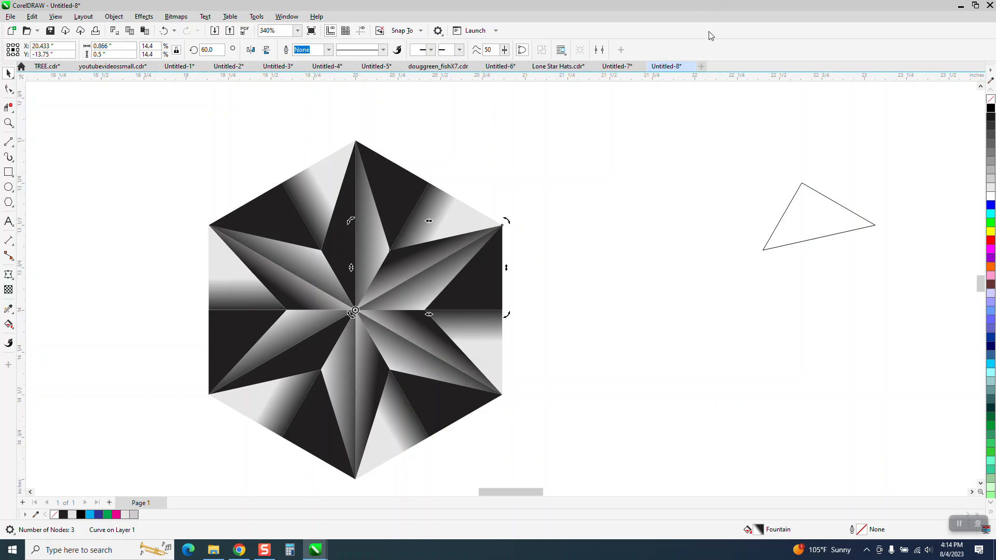
key(ctrl+r)
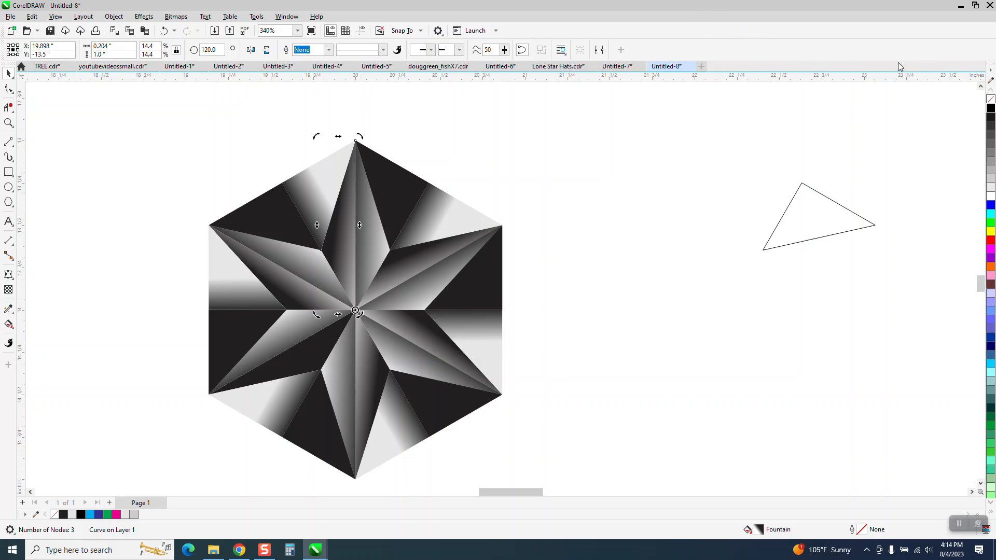
click(682, 202)
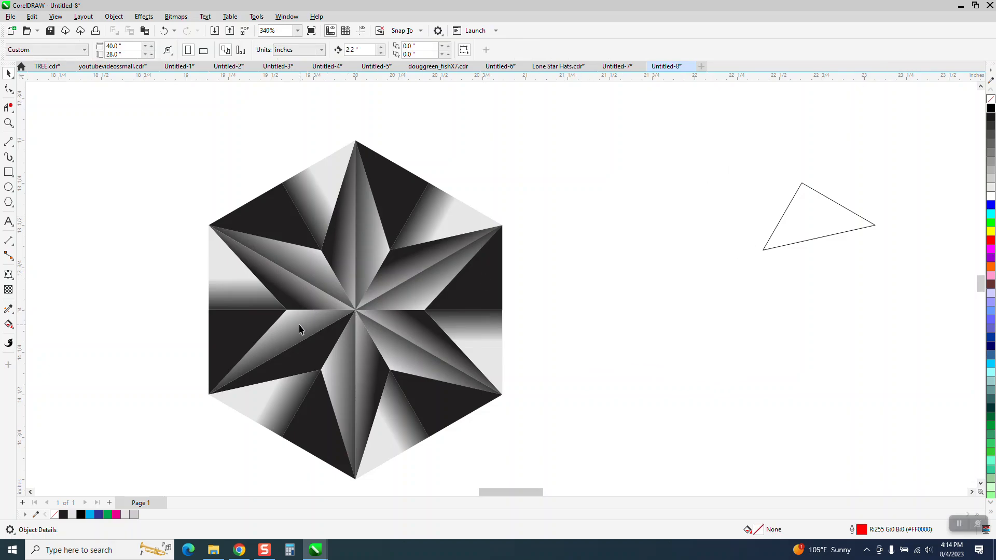
Try to rotate a copy of the upper-left point's lower gradient piece to 240°, and delete the rotated piece.
click(296, 294)
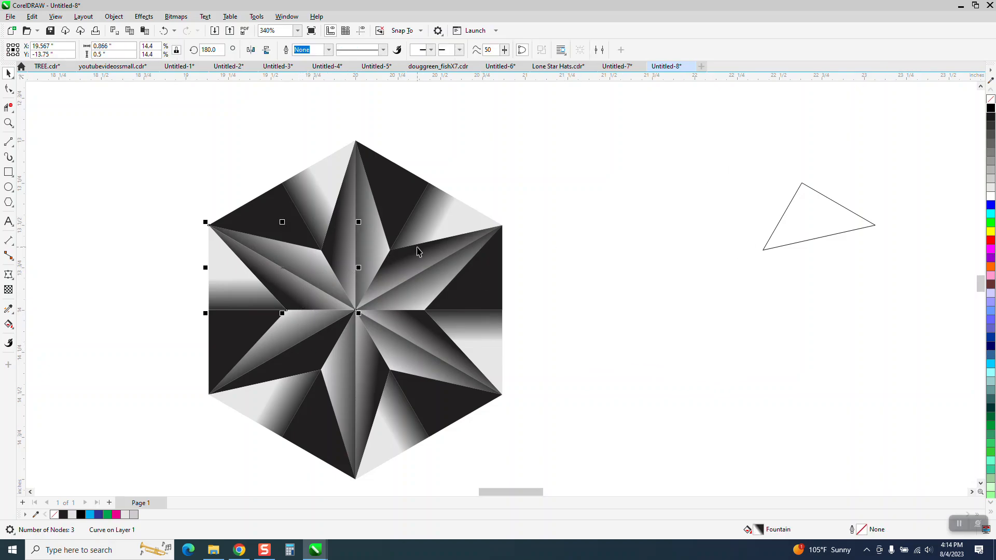
double_click(214, 49)
text(24)
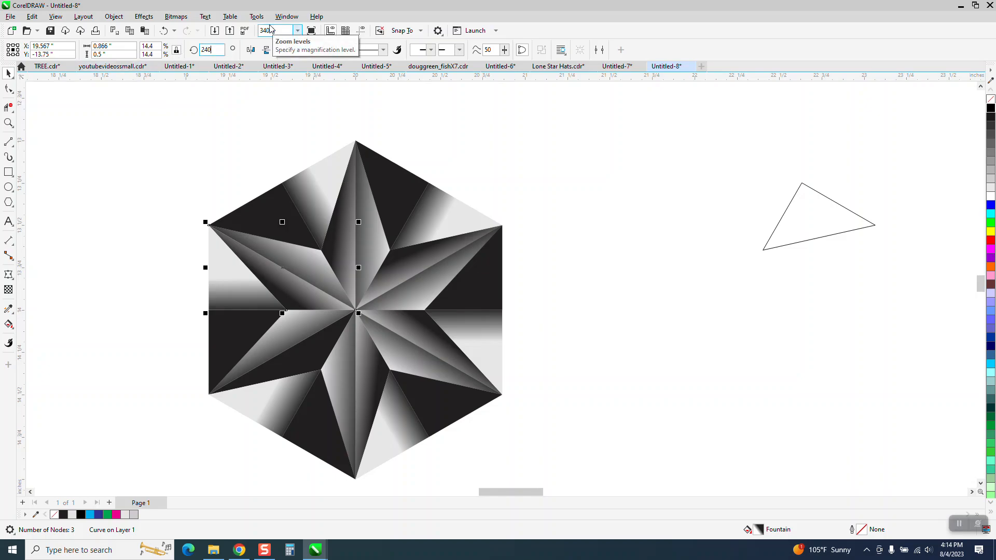
text(0)
key(Return)
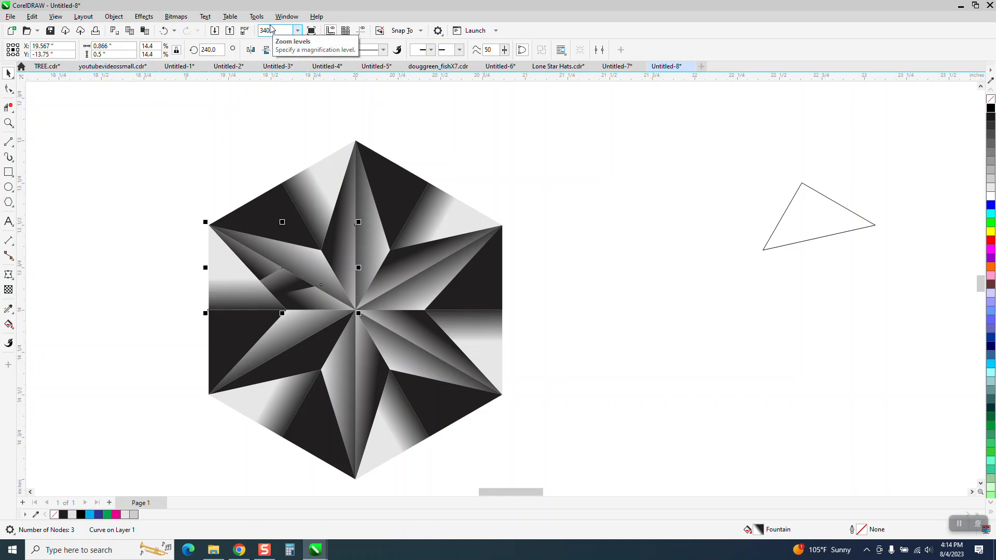
key(Delete)
Move the centre of rotation of the upper-left point's remaining lower gradient piece to the star's centre.
click(289, 284)
click(290, 284)
drag(282, 268, 356, 310)
double_click(295, 287)
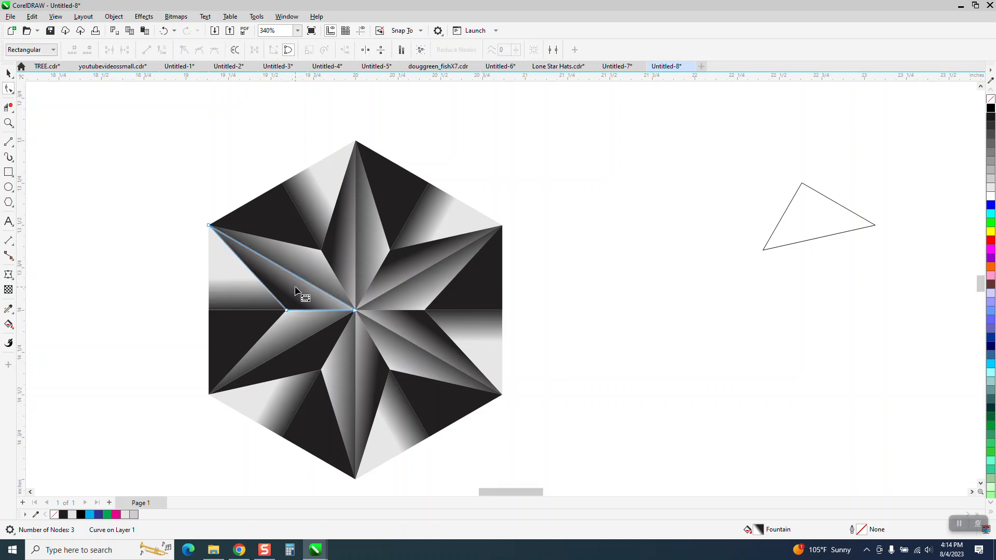
click(9, 73)
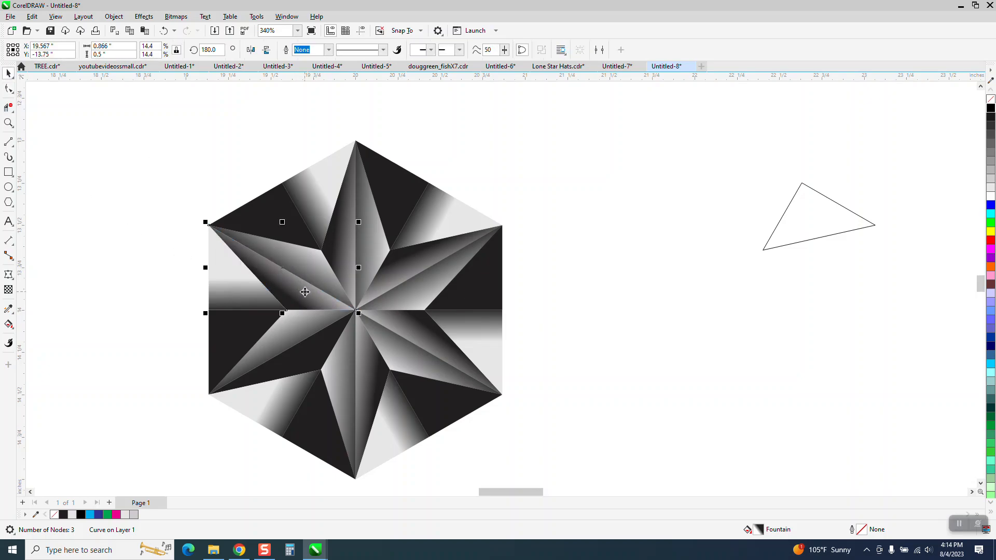
click(284, 265)
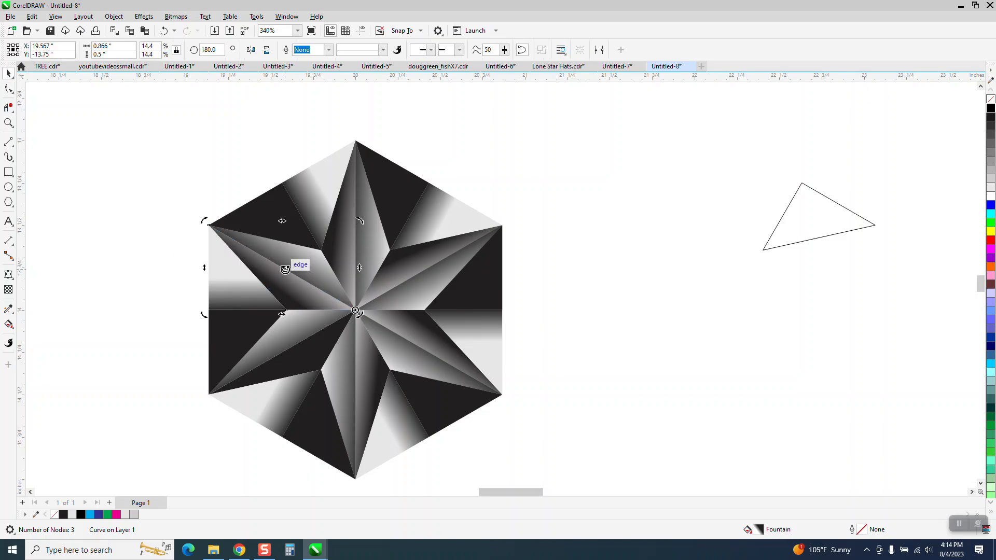
Rotate the upper-left gradient piece to 240° for the lower-left point, and refill the upper-left gap with a copy at 180°.
double_click(207, 50)
text(2)
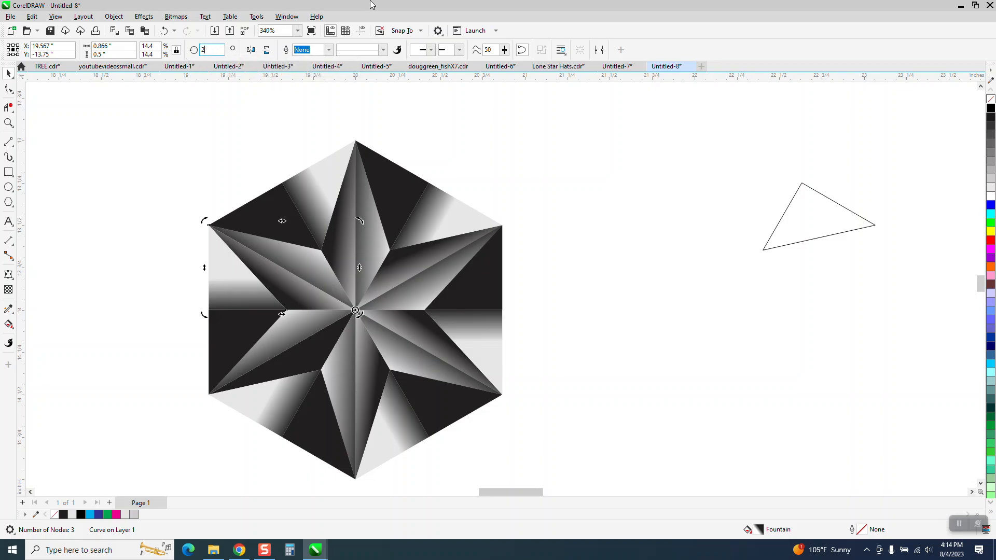
text(40)
key(Return)
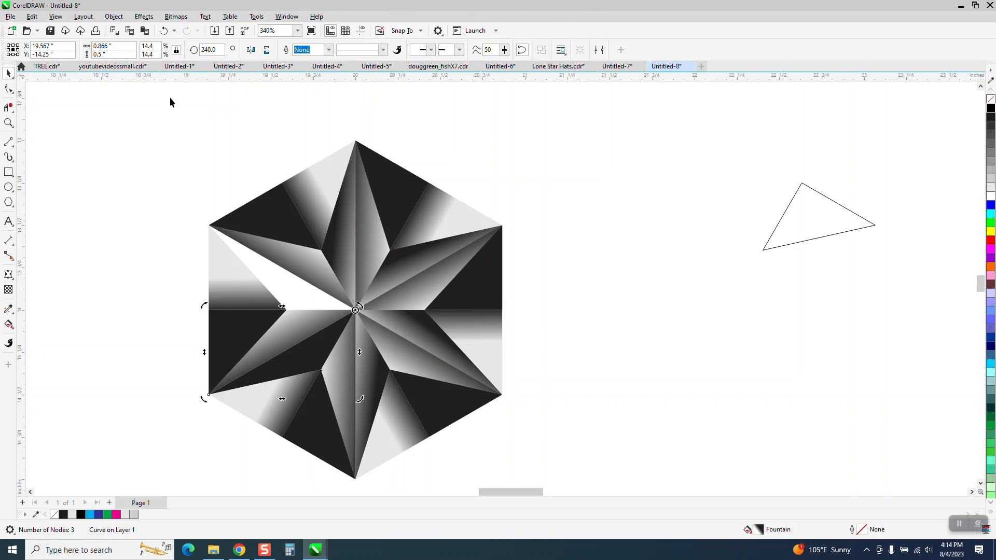
drag(217, 50, 183, 53)
text(18)
key(Return)
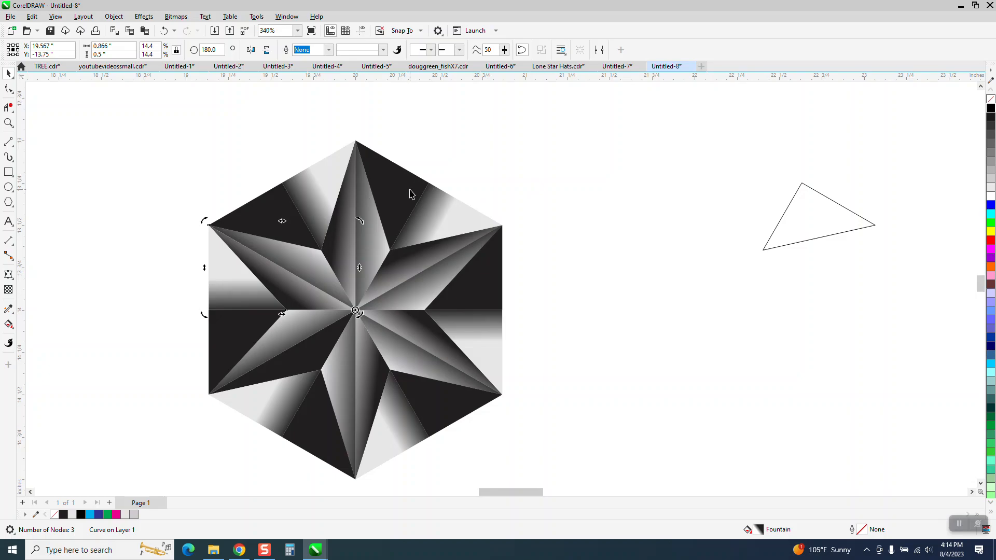
Delete the spare outlined triangle beside the star.
scroll(418, 190, down, 2)
drag(629, 157, 794, 332)
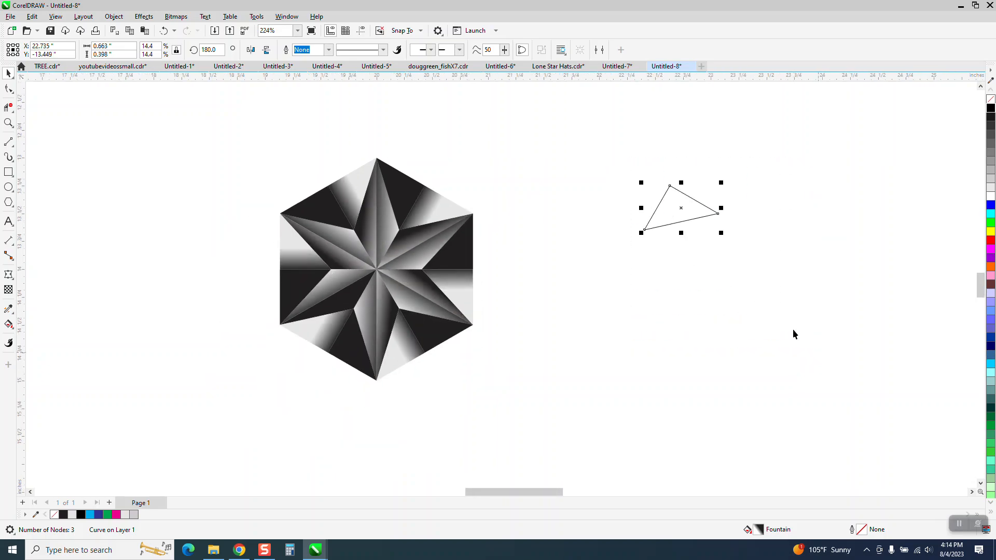
key(Delete)
Group all the pieces of the star and set the nudge distance to 2 inches.
drag(530, 400, 603, 407)
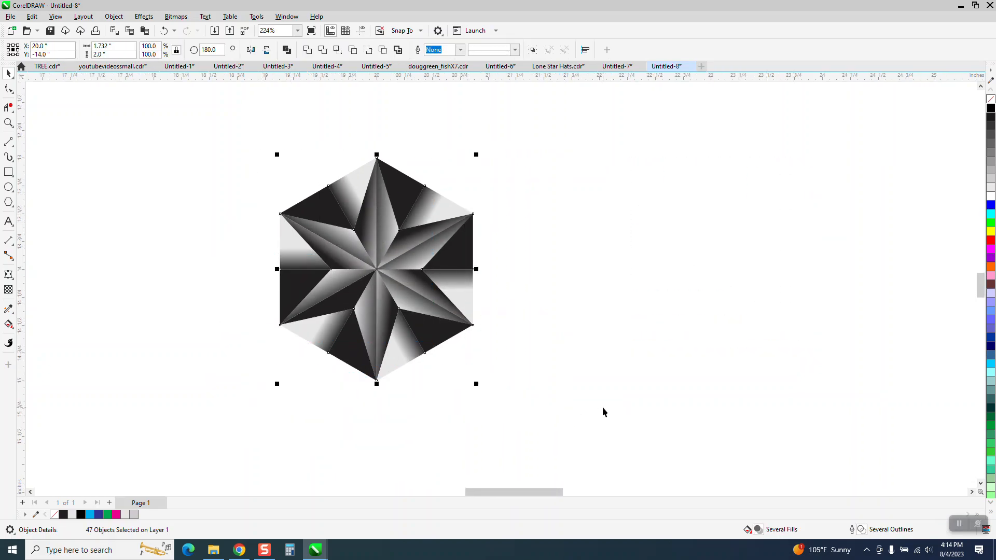
click(365, 153)
drag(368, 50, 331, 50)
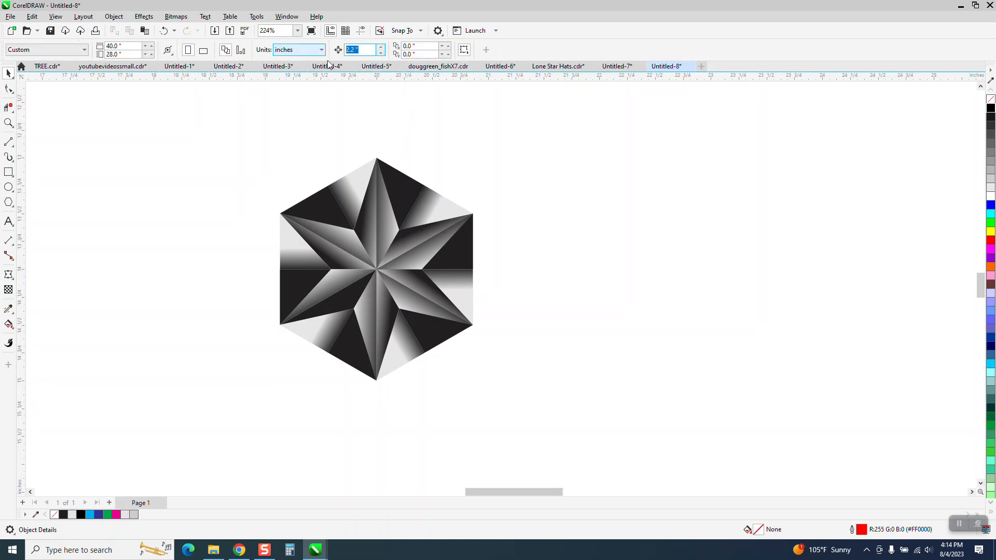
text(2)
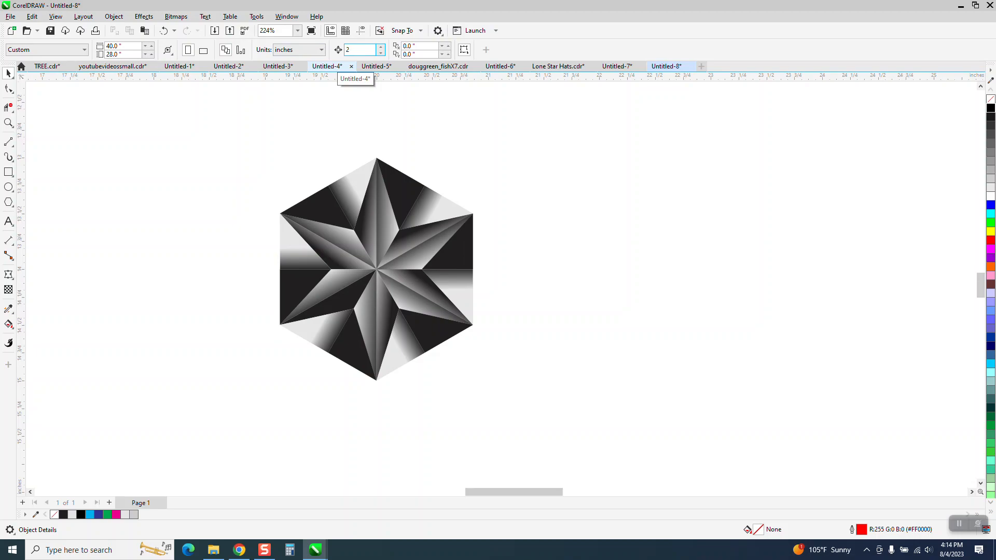
Try out a duplicate of the star group 2 inches to its right, and delete the duplicate.
click(385, 276)
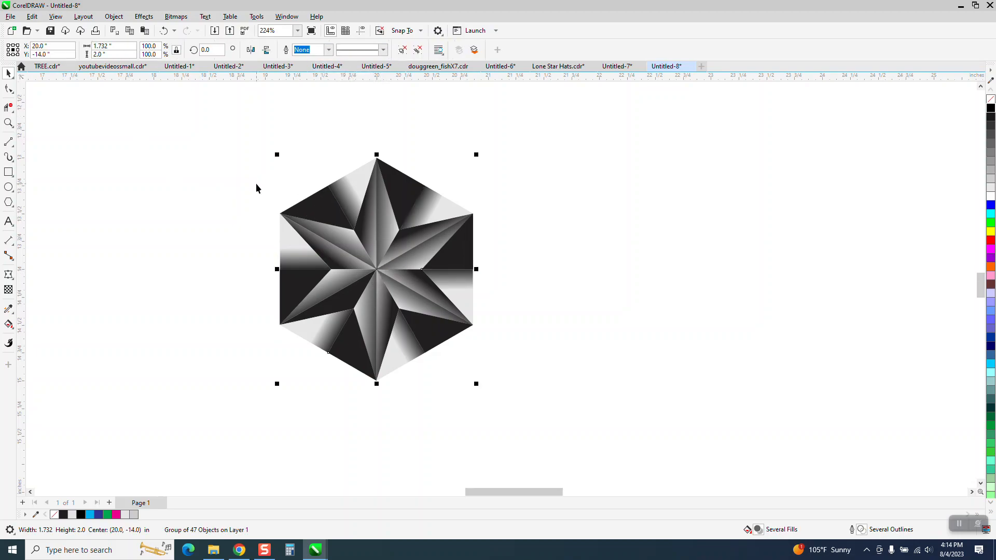
key(ctrl+d)
click(380, 200)
click(580, 219)
key(XF86Calculator)
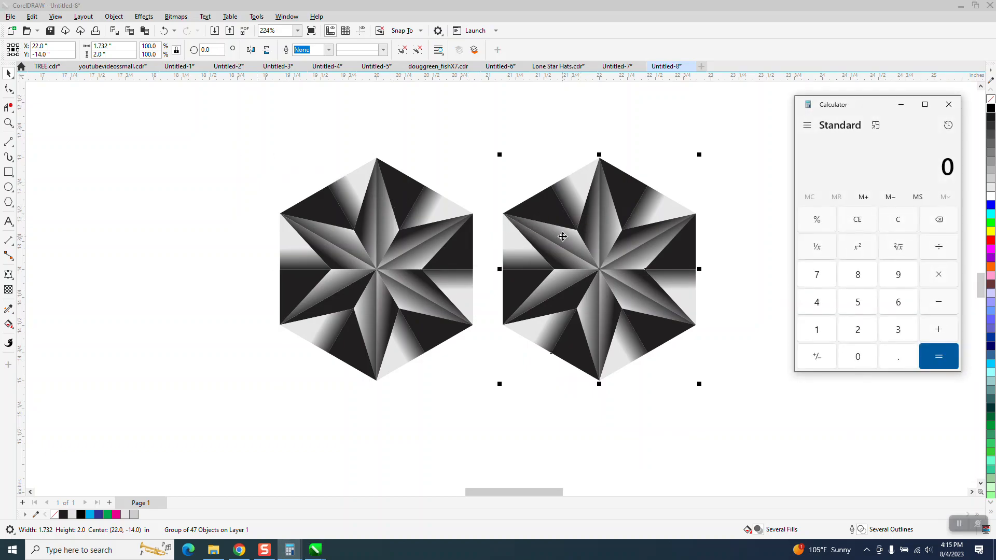
click(949, 104)
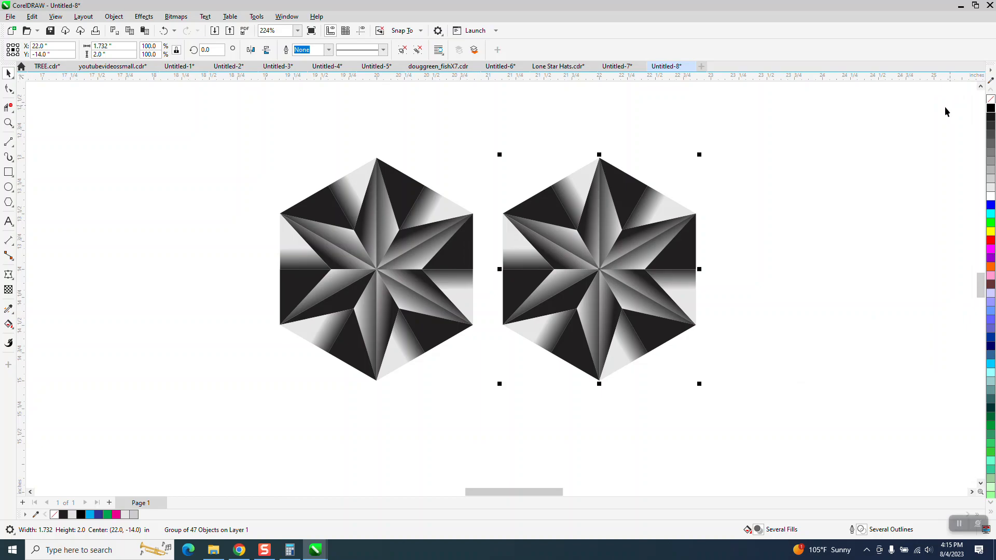
key(Delete)
Resize the star group proportionally to a width of 2 inches.
click(450, 251)
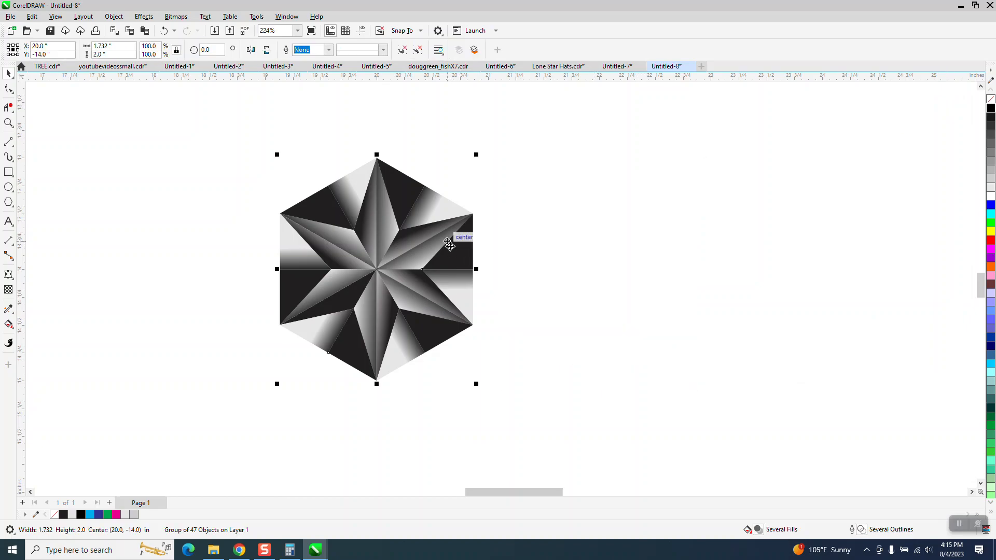
click(106, 46)
text(2)
key(Return)
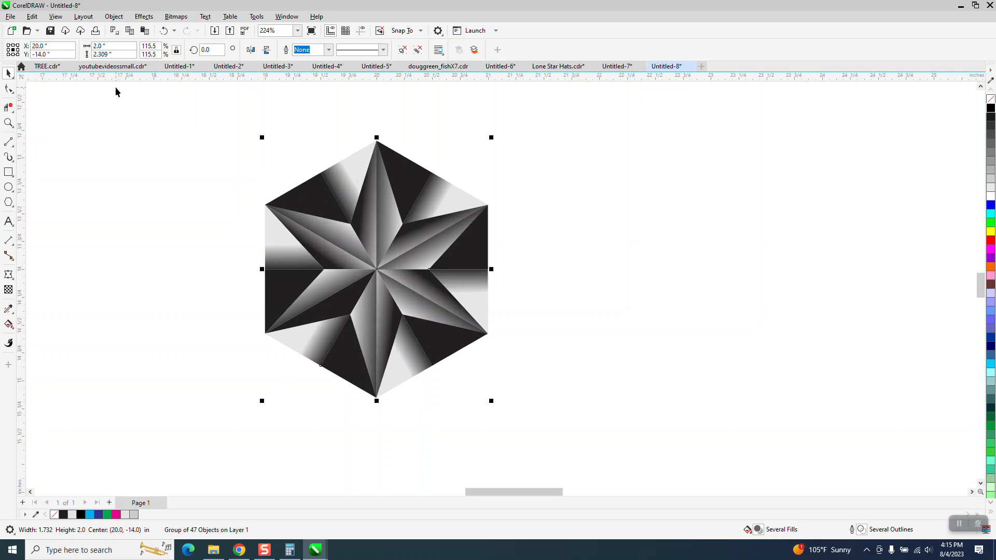
click(518, 118)
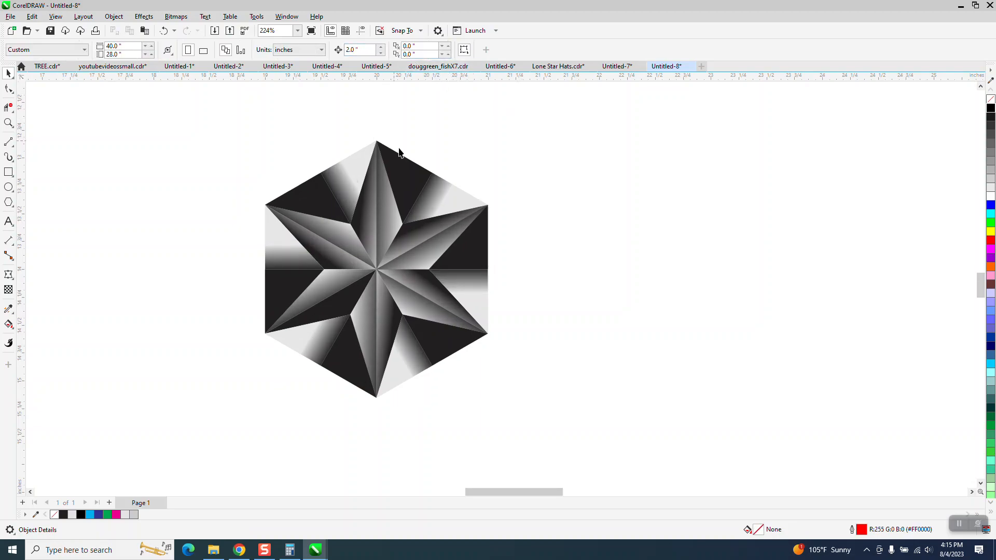
Duplicate the star group four times at 2-inch spacing to form a horizontal row of five touching stars.
click(419, 200)
key(ctrl+d)
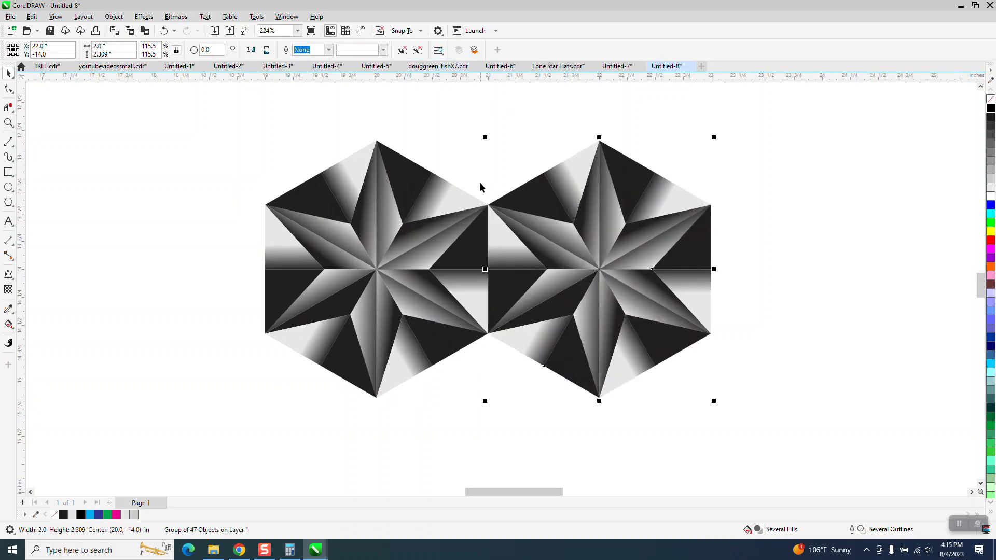
key(ctrl+d)
key(ctrl+d)
key(ctrl+d)
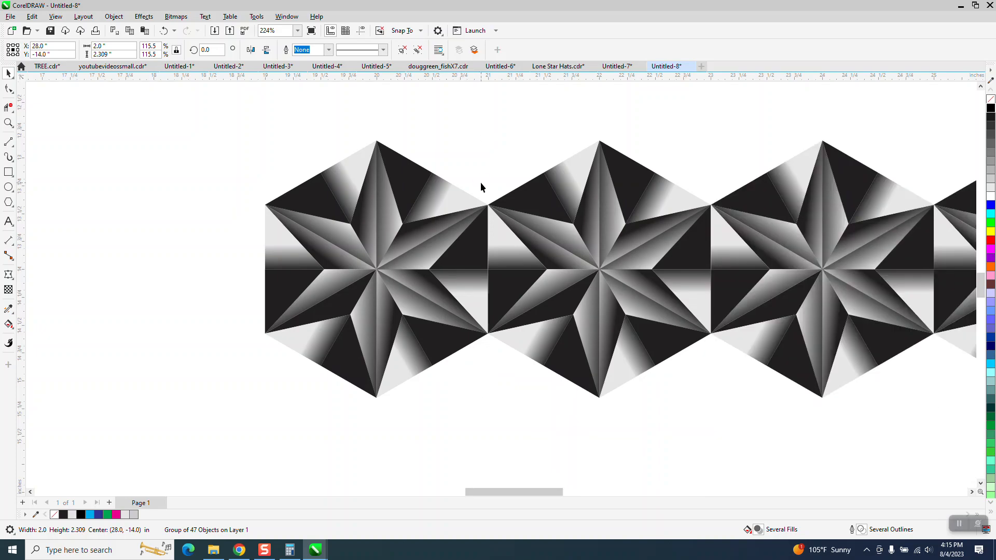
Move the row of five stars up and left into the empty area and group it.
scroll(336, 284, down, 1)
scroll(336, 284, down, 5)
drag(258, 224, 608, 344)
drag(536, 302, 439, 223)
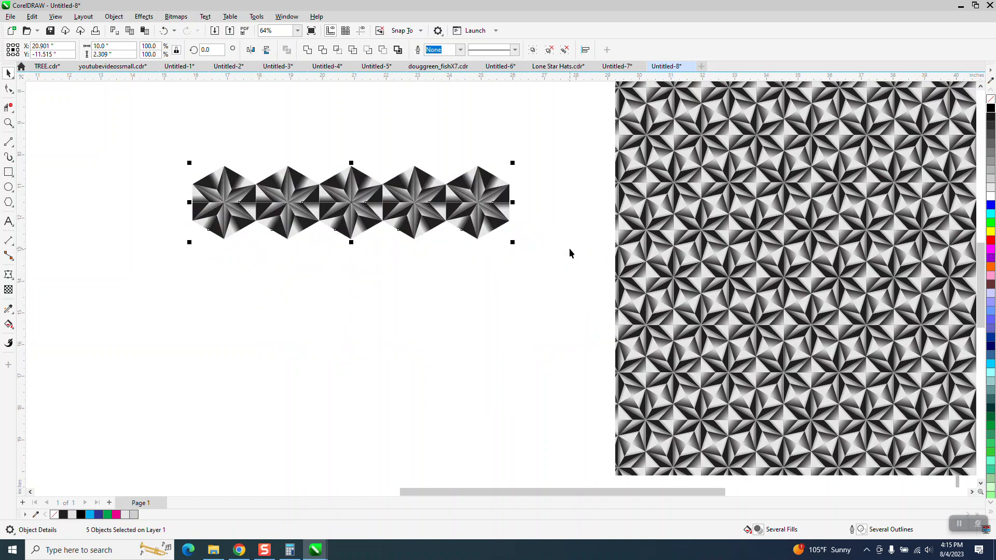
key(ctrl+g)
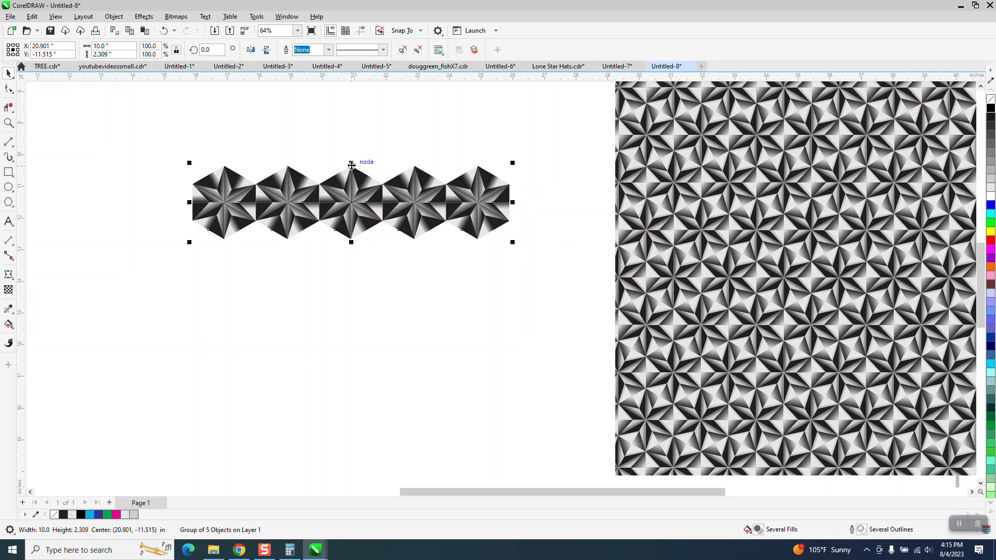
Place a copy of the row 1 inch right and 1.732 inches down, nested below the first, and repeat it four more times.
drag(351, 165, 383, 217)
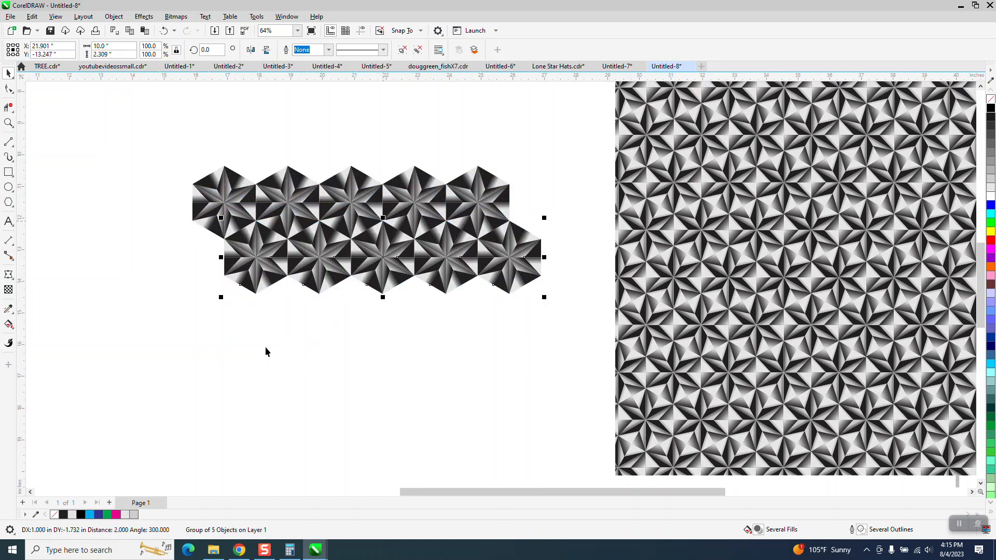
key(ctrl+r)
key(ctrl+r)
key(ctrl+r)
key(ctrl+r)
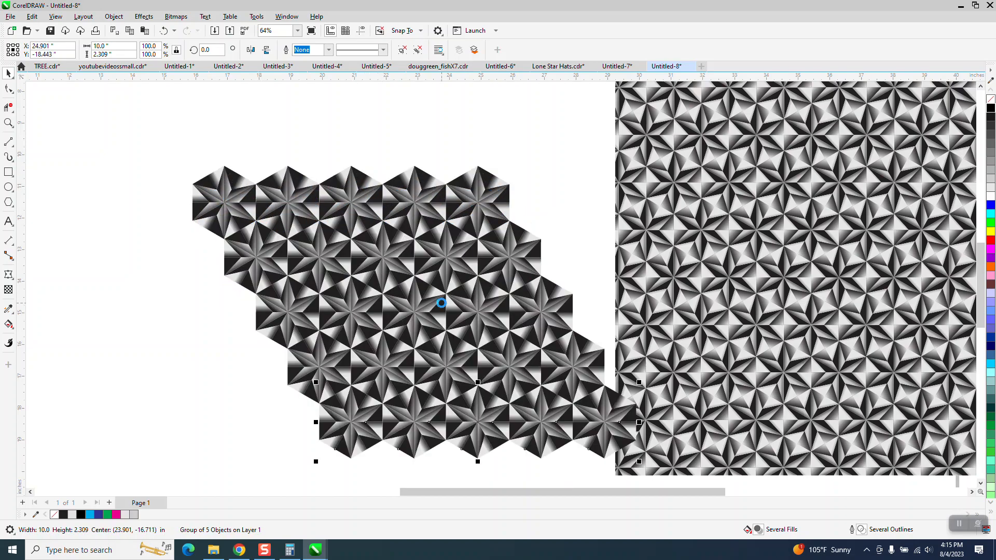
Move all the staggered star rows clear of the reference pattern and group them into one object.
scroll(125, 233, down, 2)
drag(149, 178, 467, 405)
drag(389, 346, 308, 323)
scroll(401, 233, down, 1)
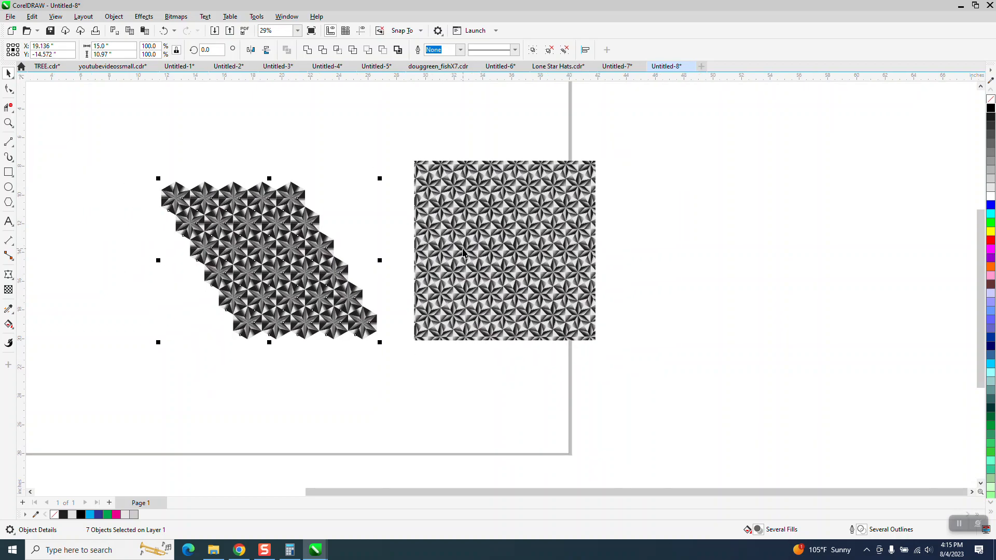
key(ctrl+g)
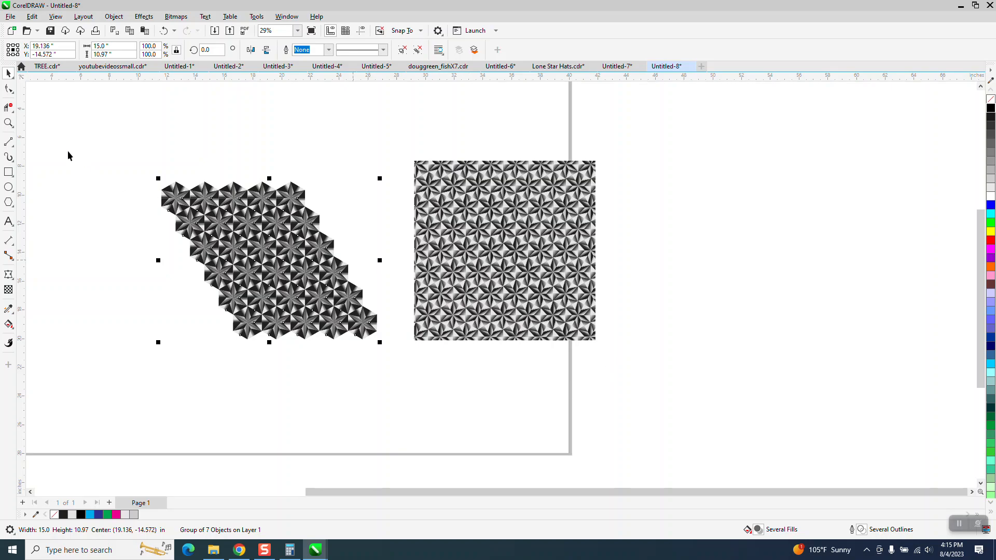
click(7, 124)
drag(122, 171, 520, 407)
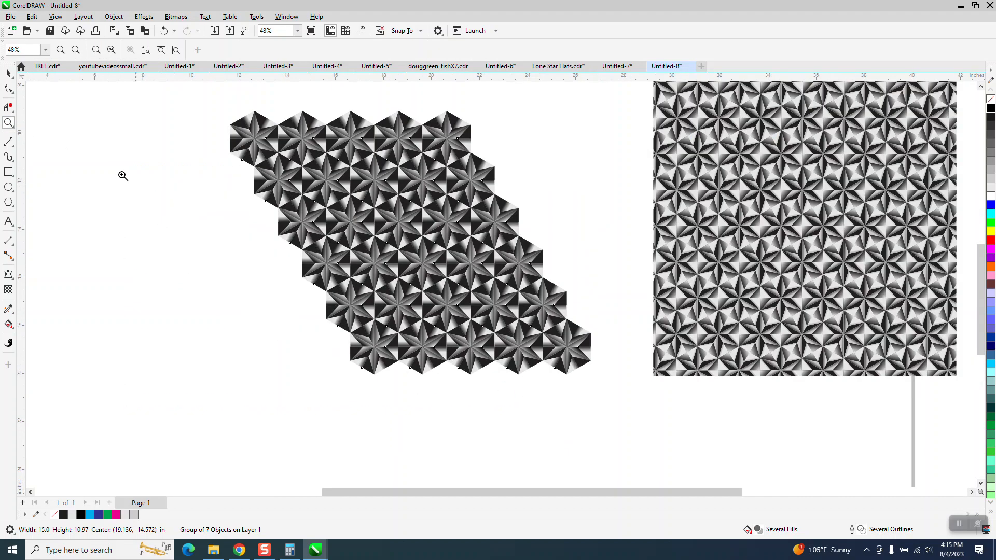
Place a copy of the grouped star block about 9 inches left and 1.73 inches down, overlapping the original with the stars aligned.
click(8, 73)
drag(518, 208, 301, 249)
scroll(569, 274, down, 1)
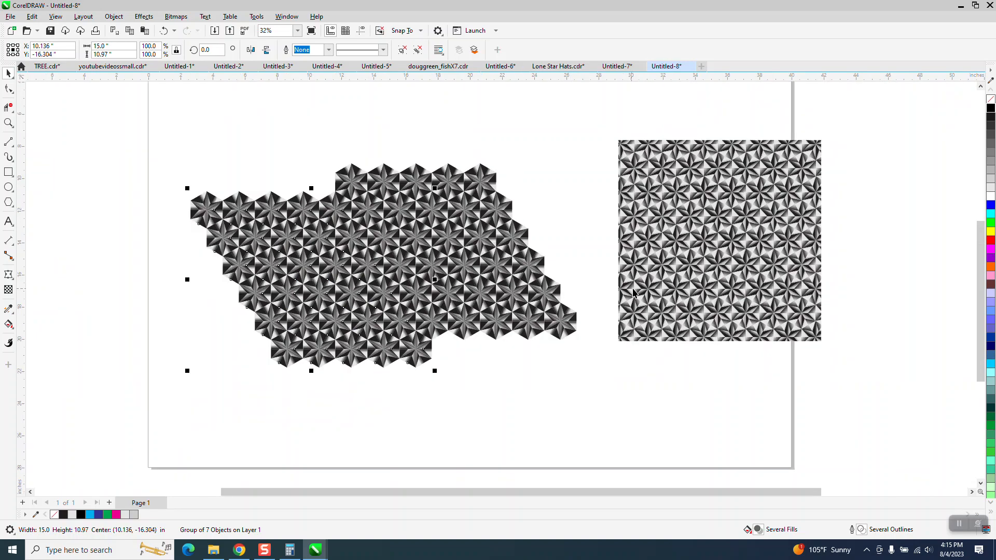
scroll(586, 273, down, 1)
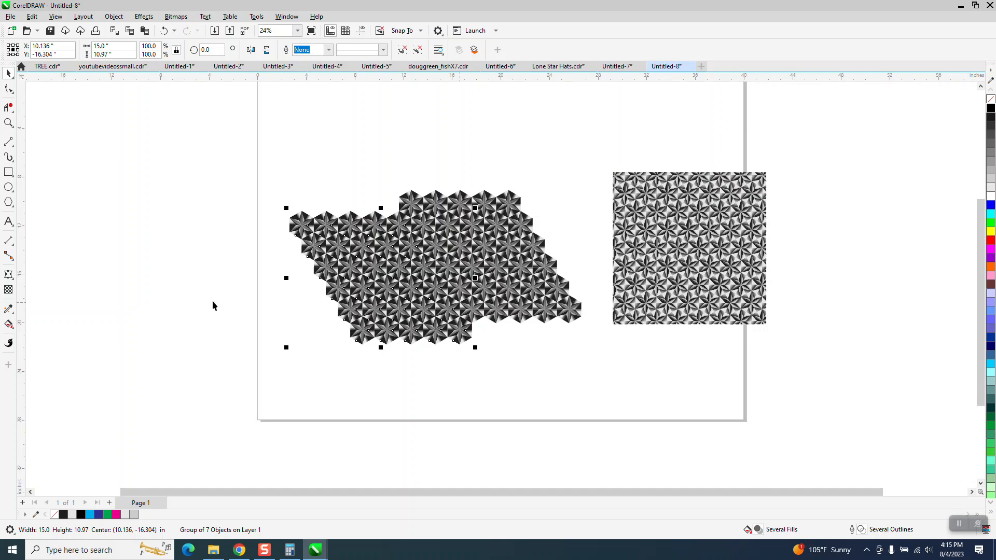
click(156, 244)
click(320, 231)
drag(320, 231, 269, 309)
key(Delete)
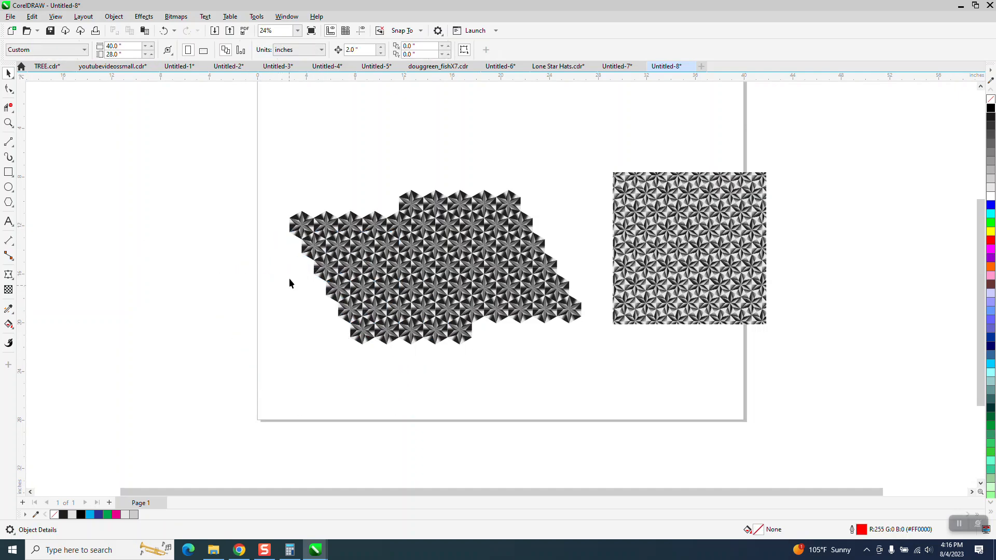
Group both overlapping star blocks and draw a rectangle about 16.2 by 6.6 inches over the middle of the pattern.
drag(592, 358, 605, 369)
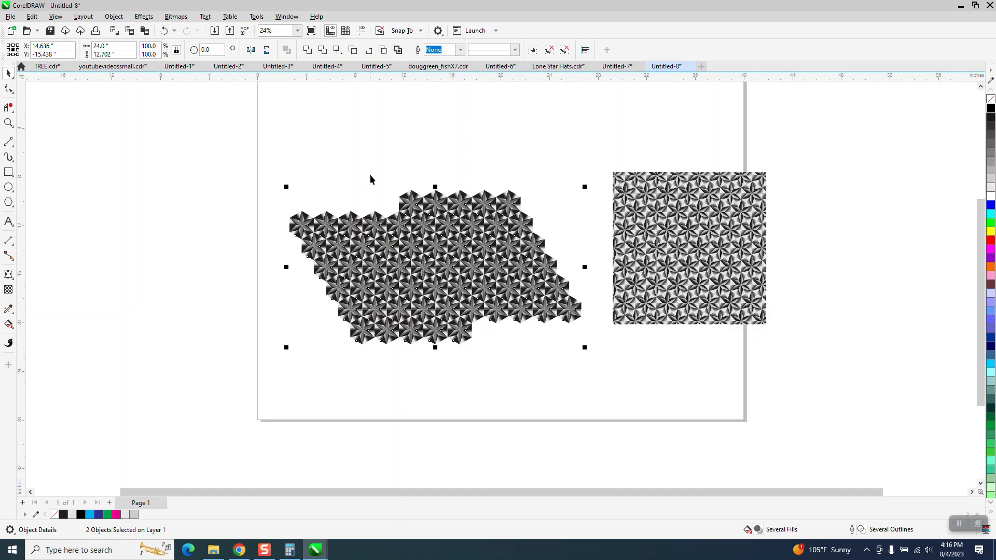
key(ctrl+g)
click(8, 173)
drag(332, 226, 530, 306)
Intersect the rectangle with the grouped star pattern and move the resulting rectangular piece up and left, clear of the original.
key(space)
drag(263, 162, 620, 370)
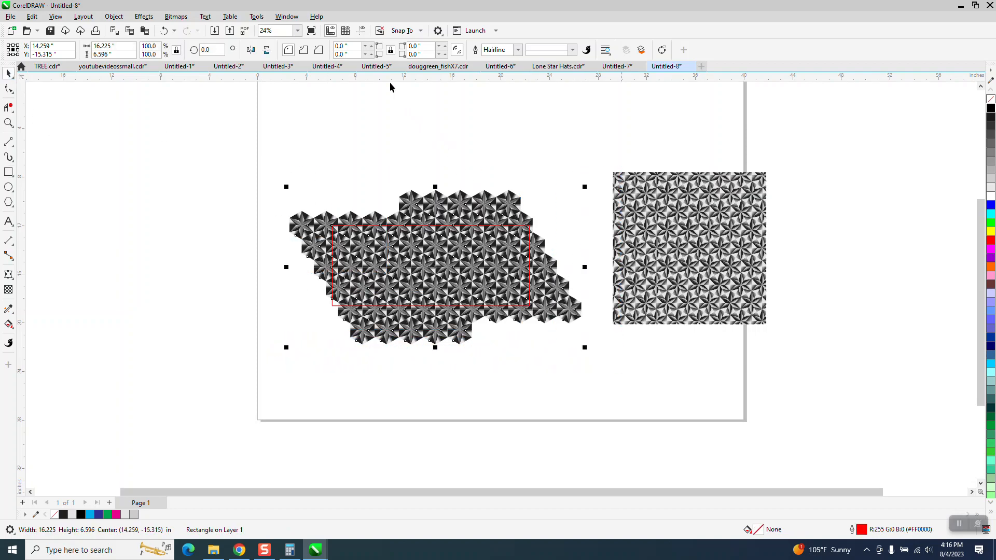
click(338, 51)
drag(432, 277, 189, 187)
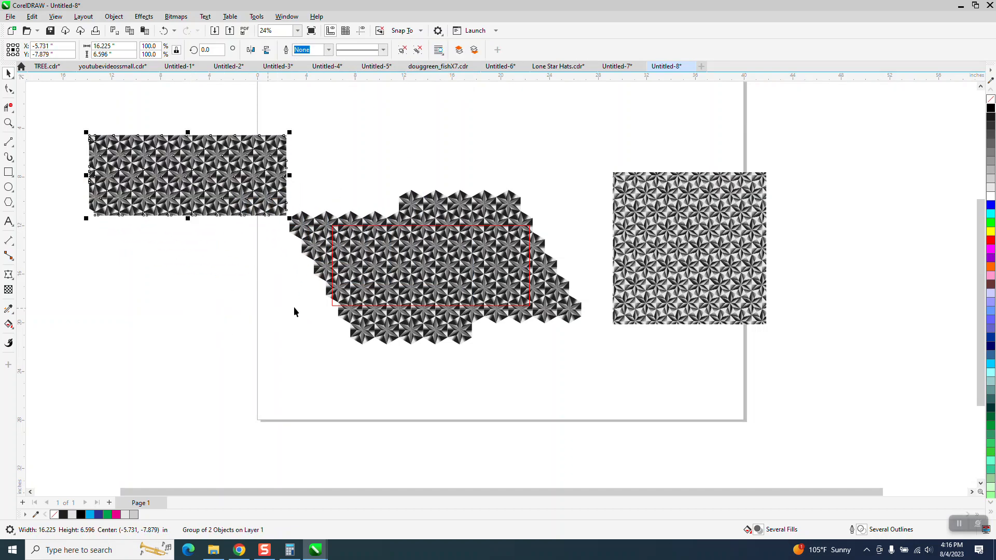
Examine the rectangular star pattern piece up close, including its lower-right corner.
click(8, 123)
drag(112, 145, 230, 204)
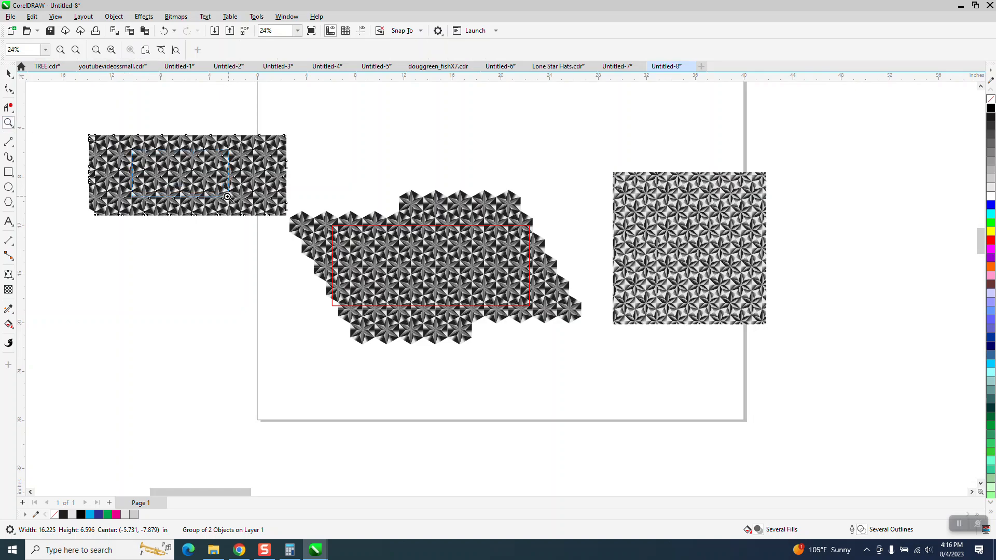
scroll(250, 239, down, 1)
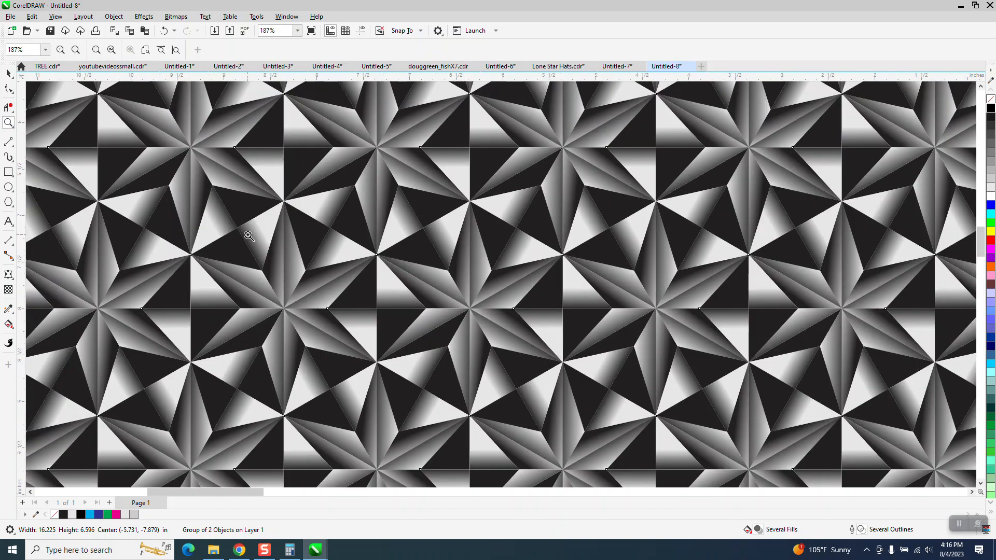
scroll(248, 236, down, 1)
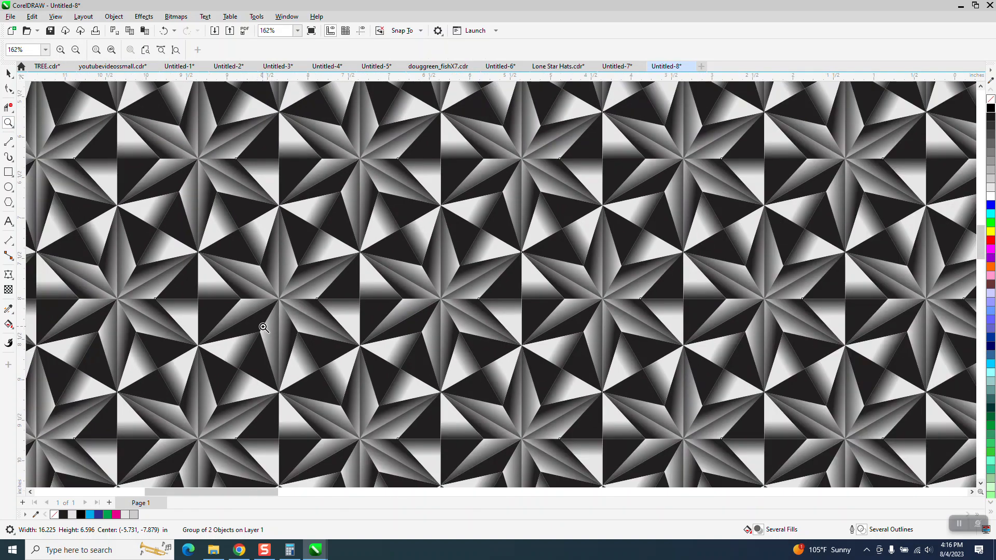
scroll(269, 322, down, 5)
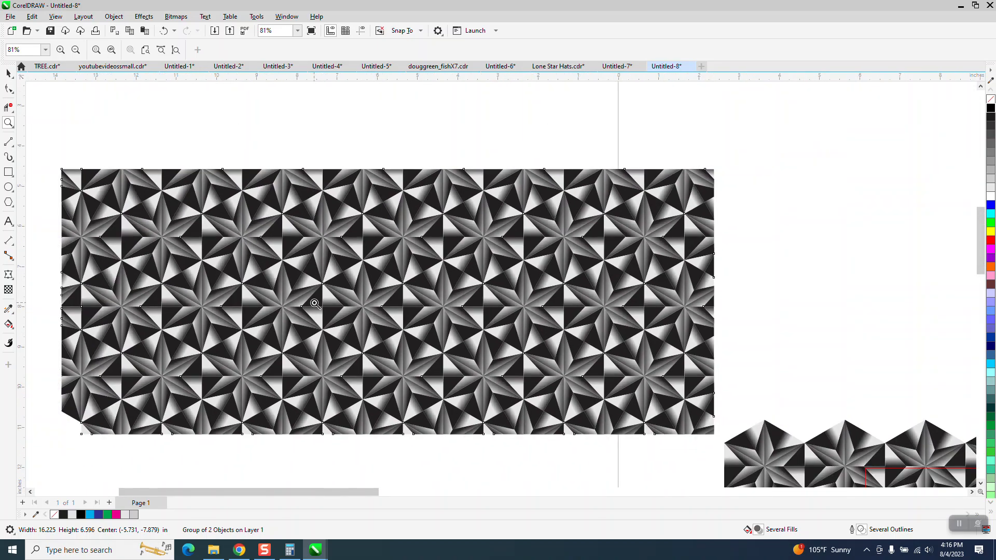
scroll(313, 304, down, 3)
drag(700, 406, 789, 452)
Compare the shading and star shapes of the reference pattern with those of the cropped rectangular piece.
scroll(470, 314, down, 20)
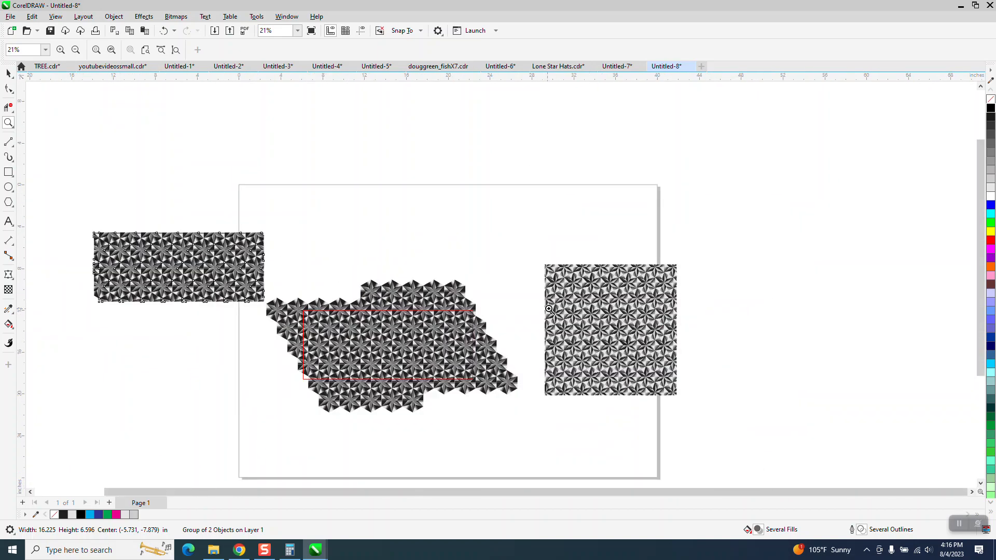
drag(549, 309, 648, 350)
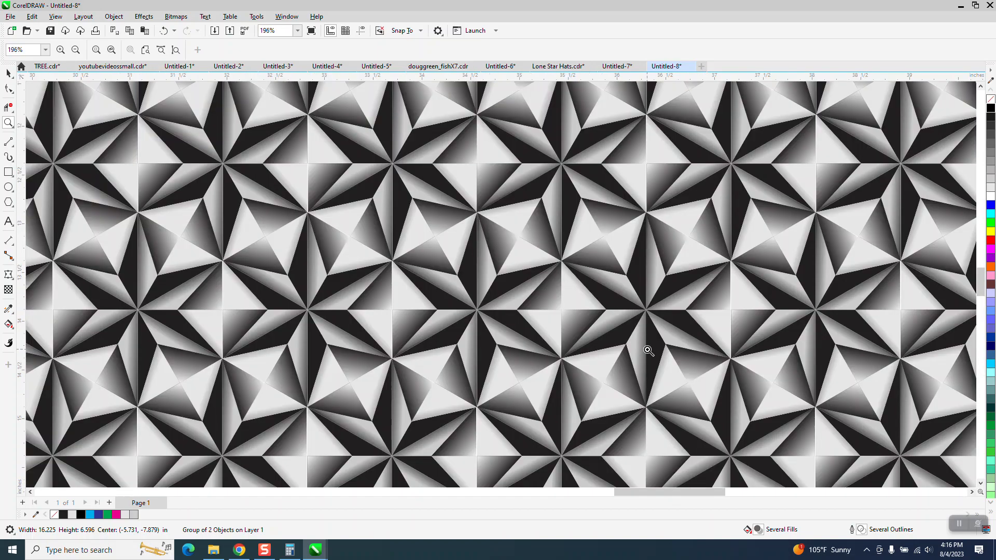
scroll(646, 351, down, 5)
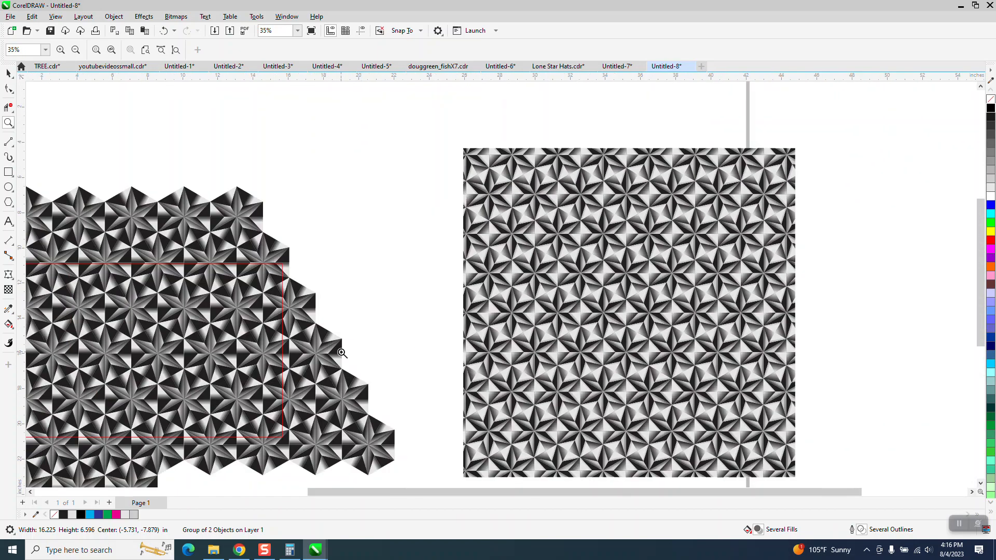
scroll(305, 323, down, 1)
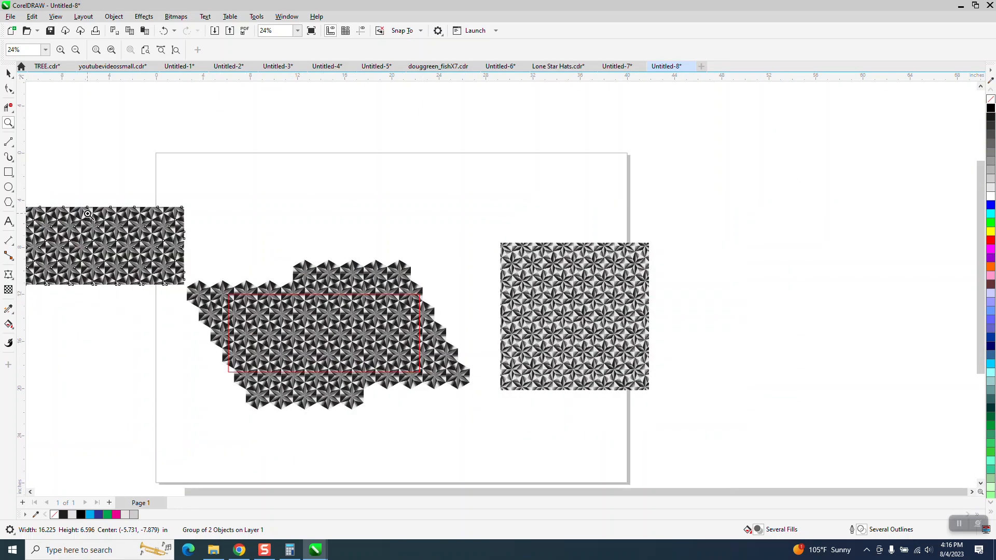
drag(88, 213, 171, 261)
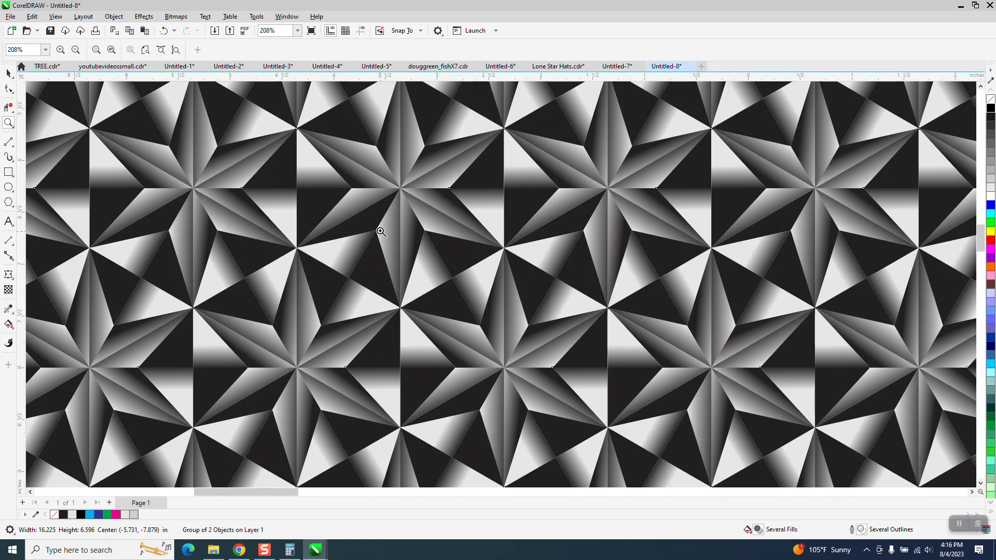
scroll(374, 224, down, 3)
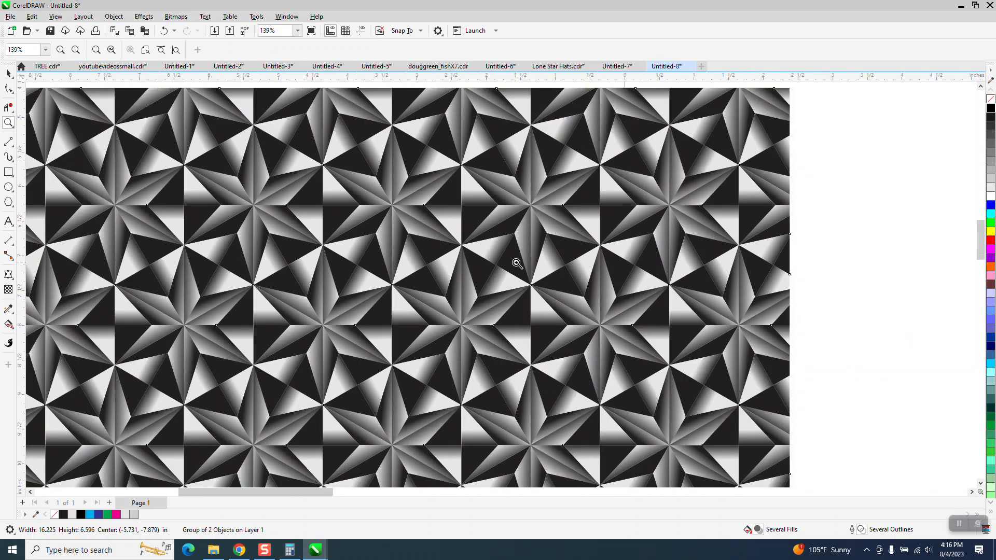